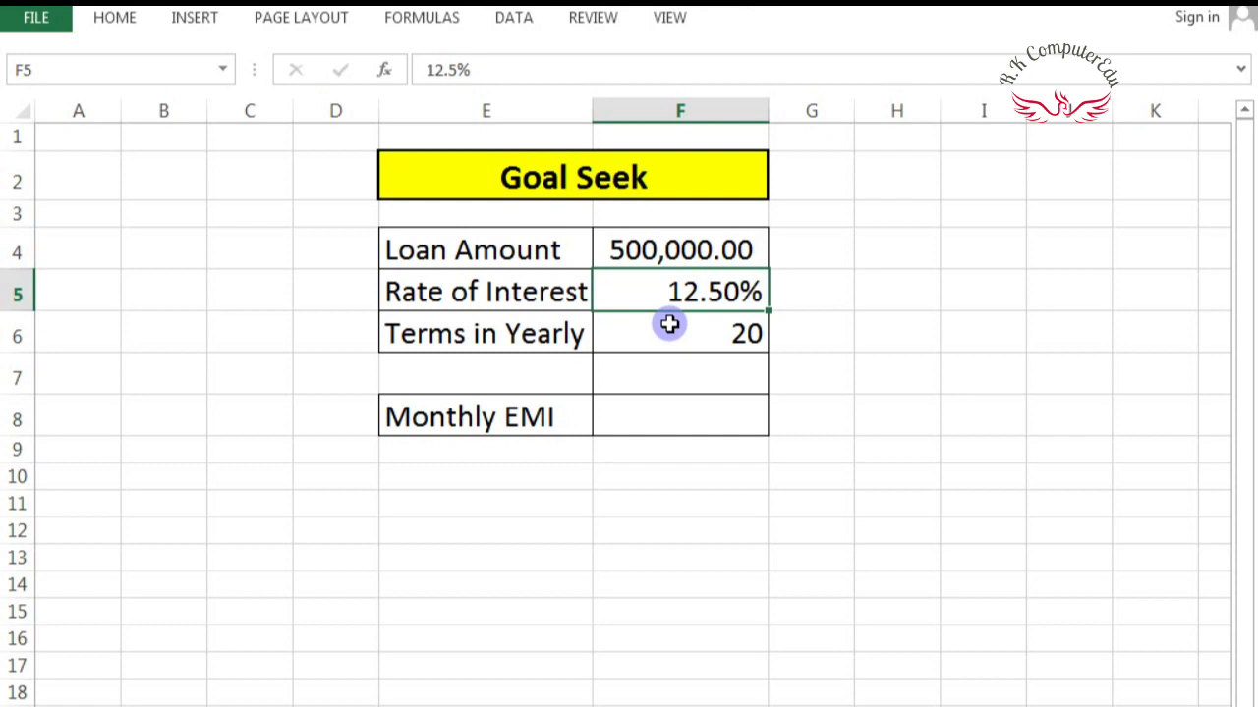
{"action": "left_click", "coordinate": [669, 324]}
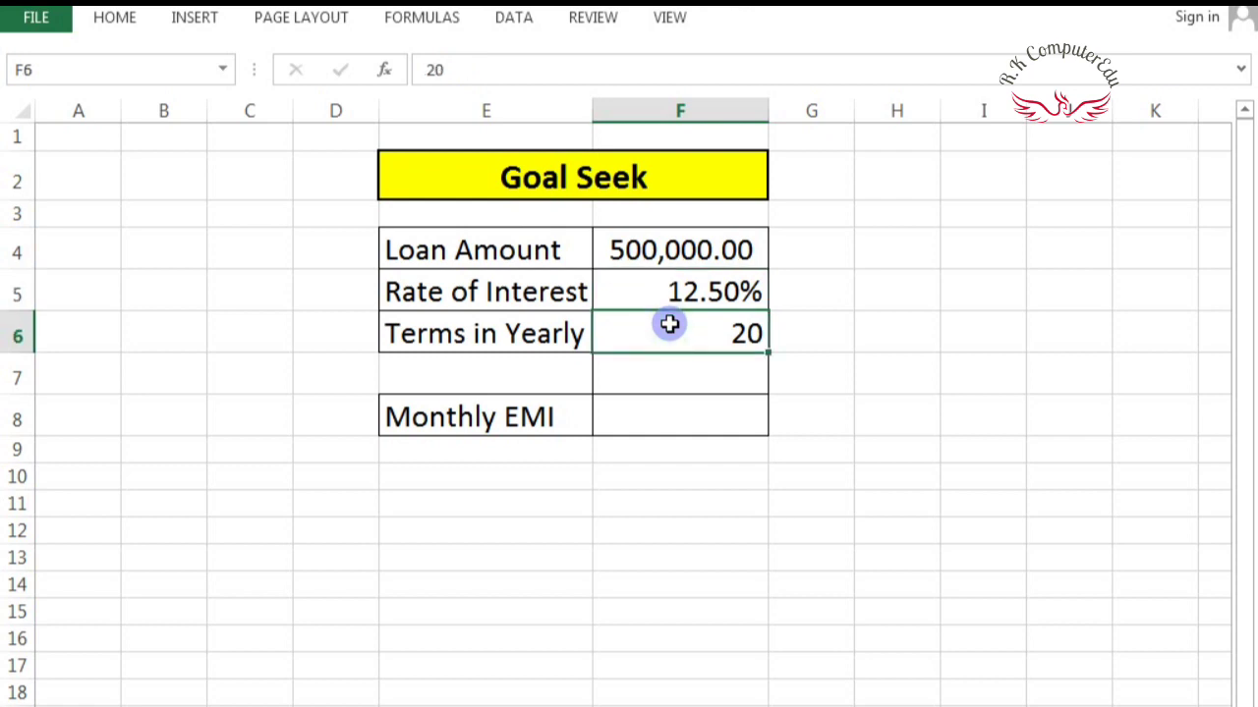
{"action": "left_click", "coordinate": [651, 424]}
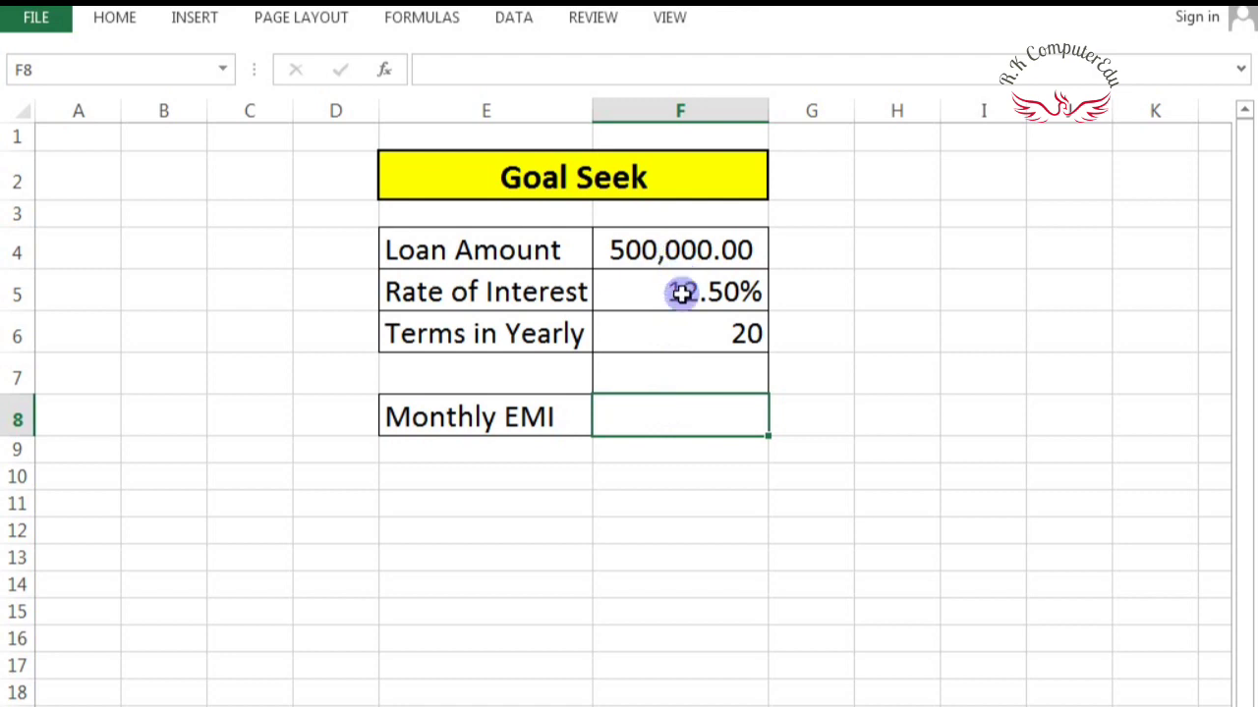
{"action": "left_click", "coordinate": [673, 449]}
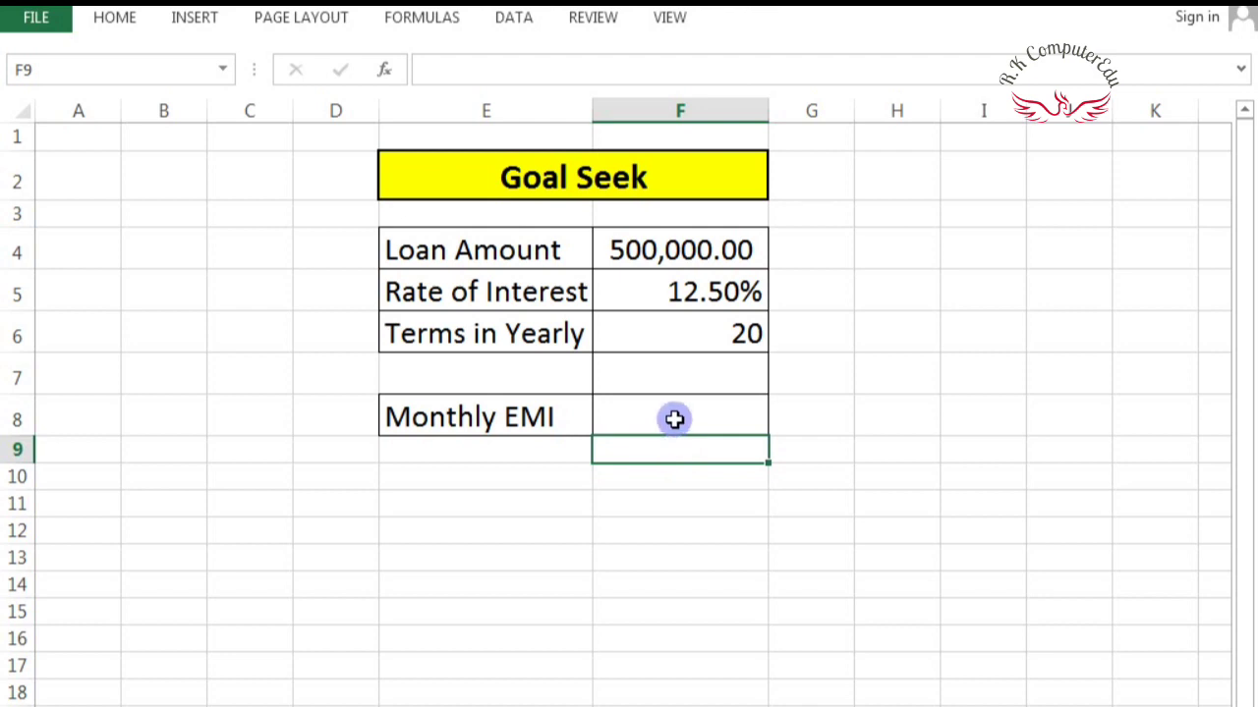
{"action": "left_click", "coordinate": [674, 419]}
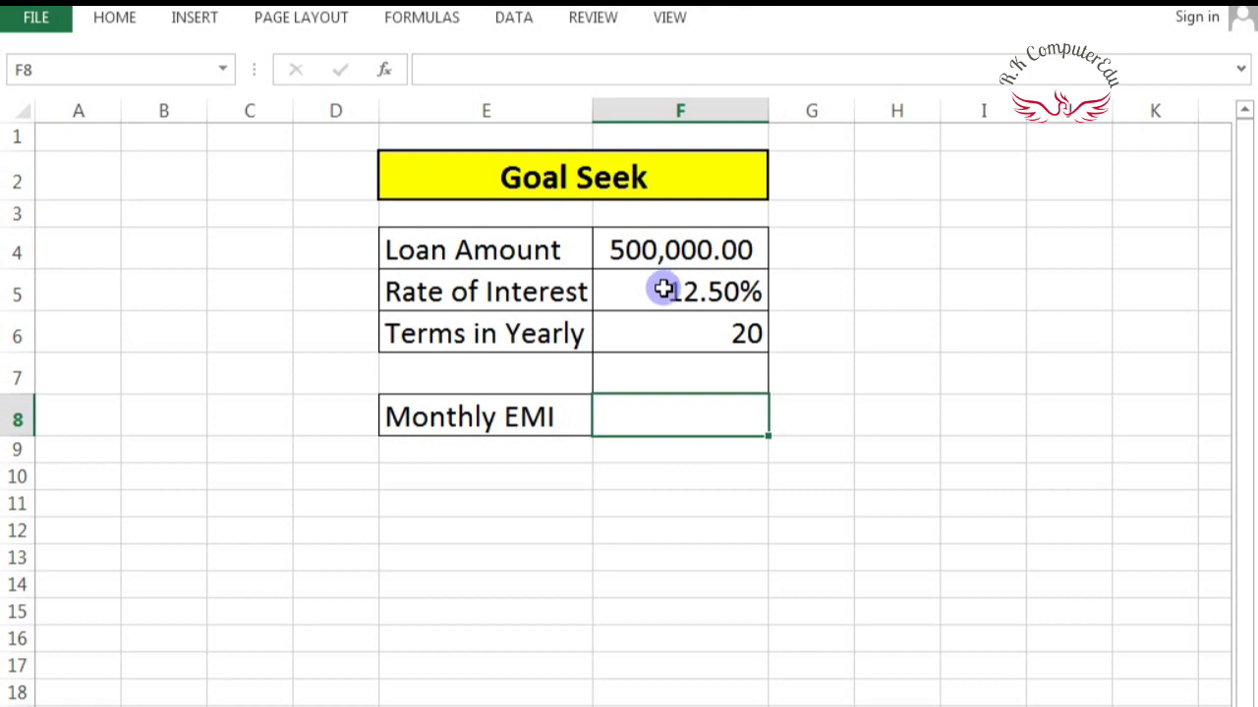
{"action": "left_click", "coordinate": [602, 185]}
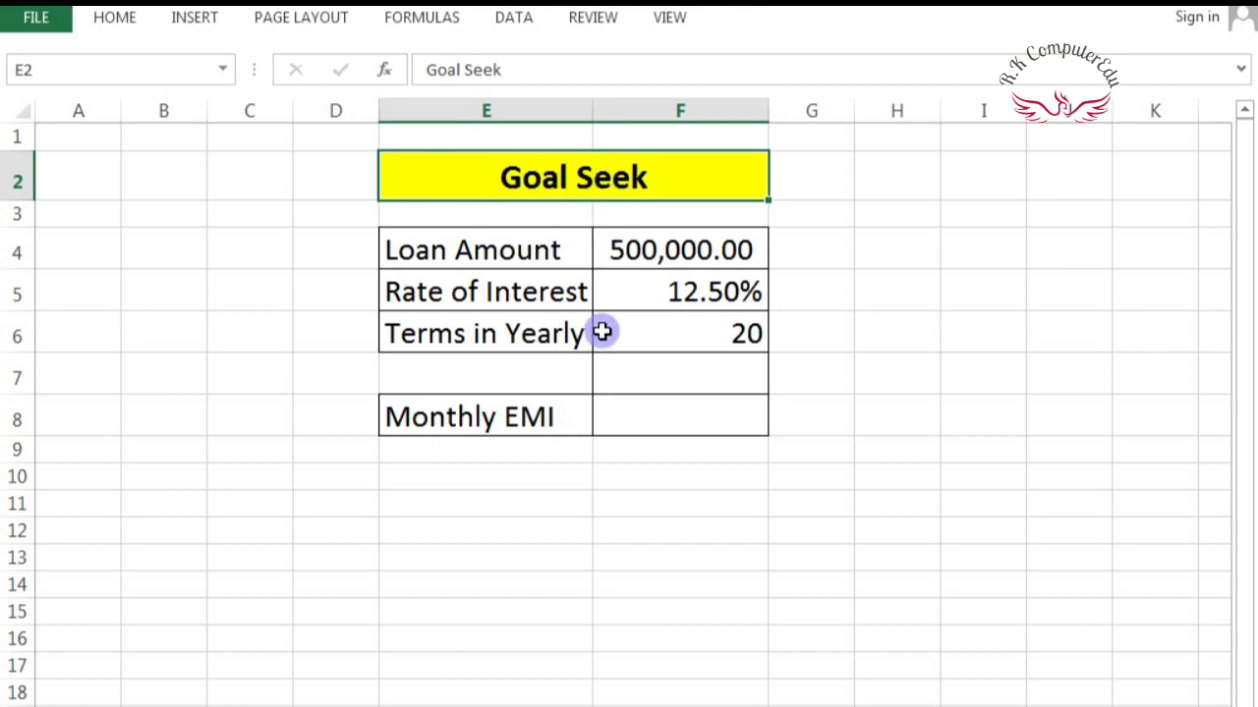
Calculate the monthly EMI in cell F8 with the formula =PMT(F5/12,F6*12,F4).
{"action": "left_click", "coordinate": [638, 462]}
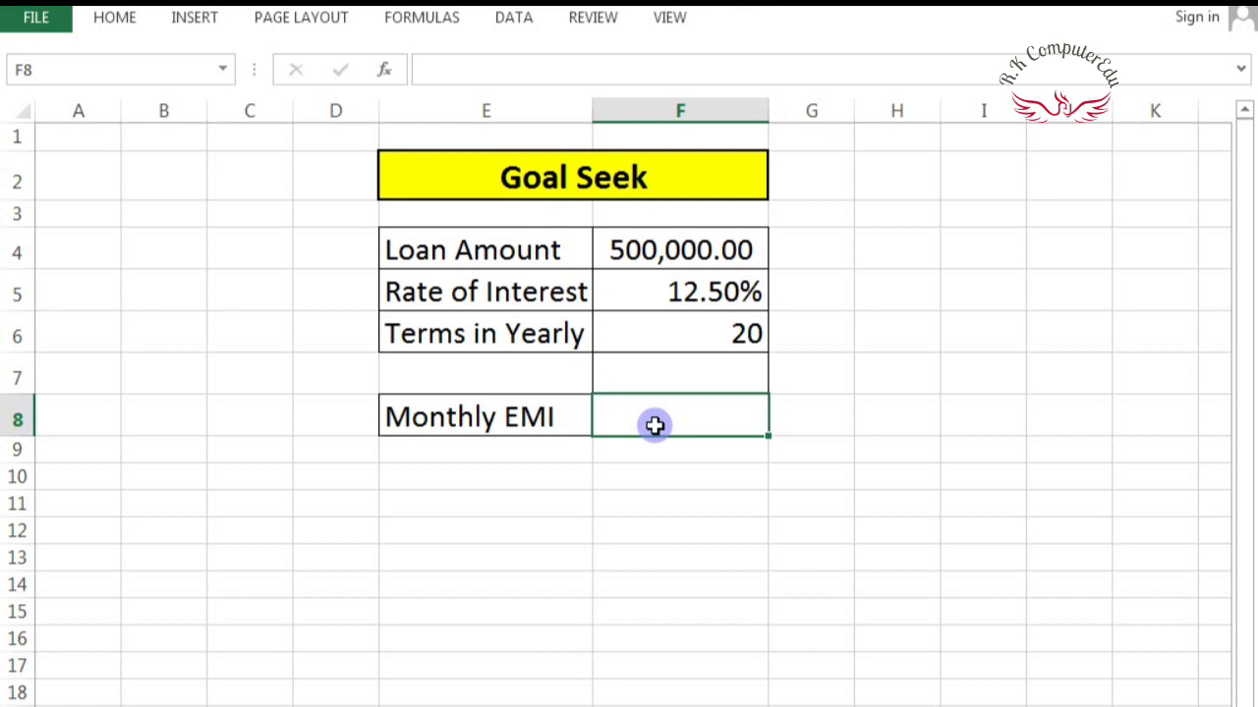
{"action": "type", "text": "="}
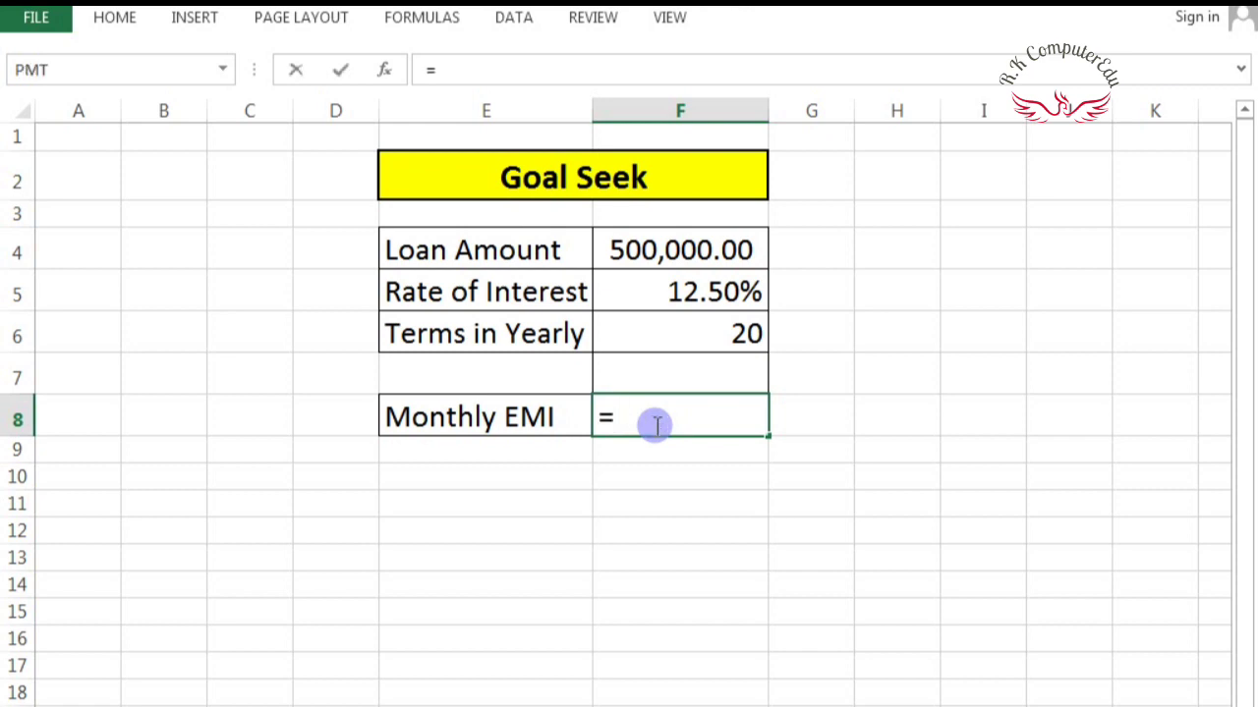
{"action": "type", "text": "pmt"}
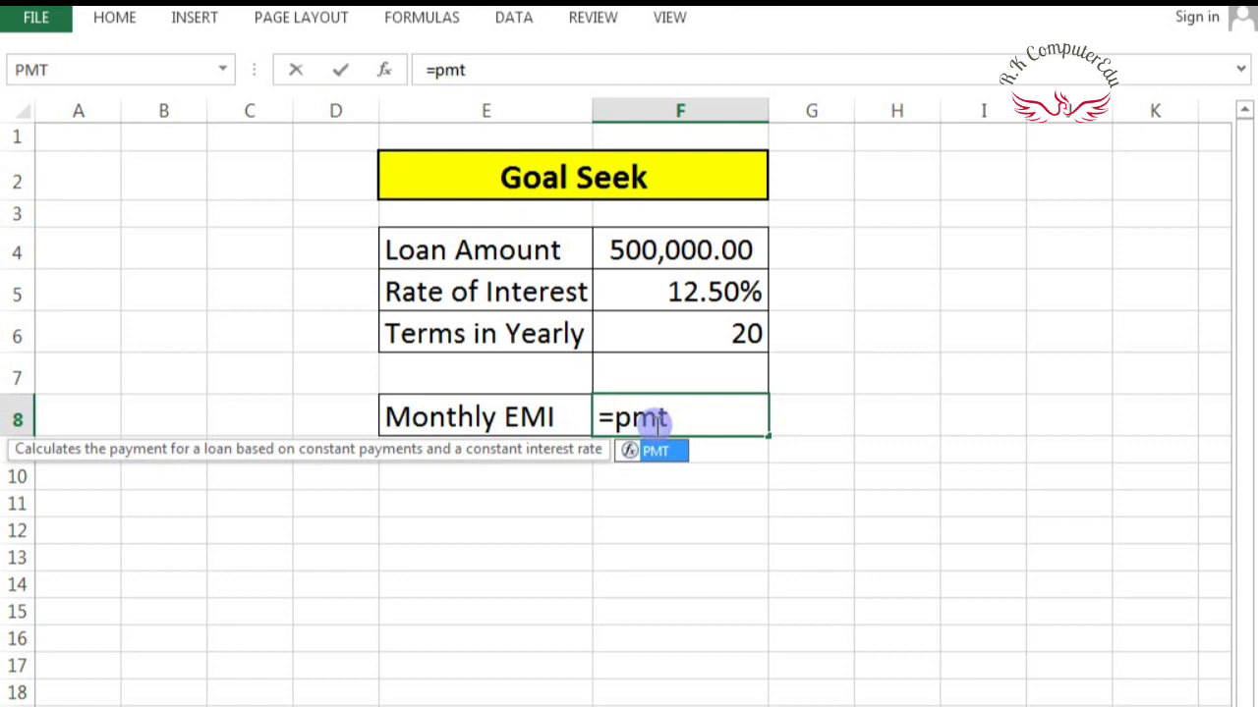
{"action": "key", "text": "Tab"}
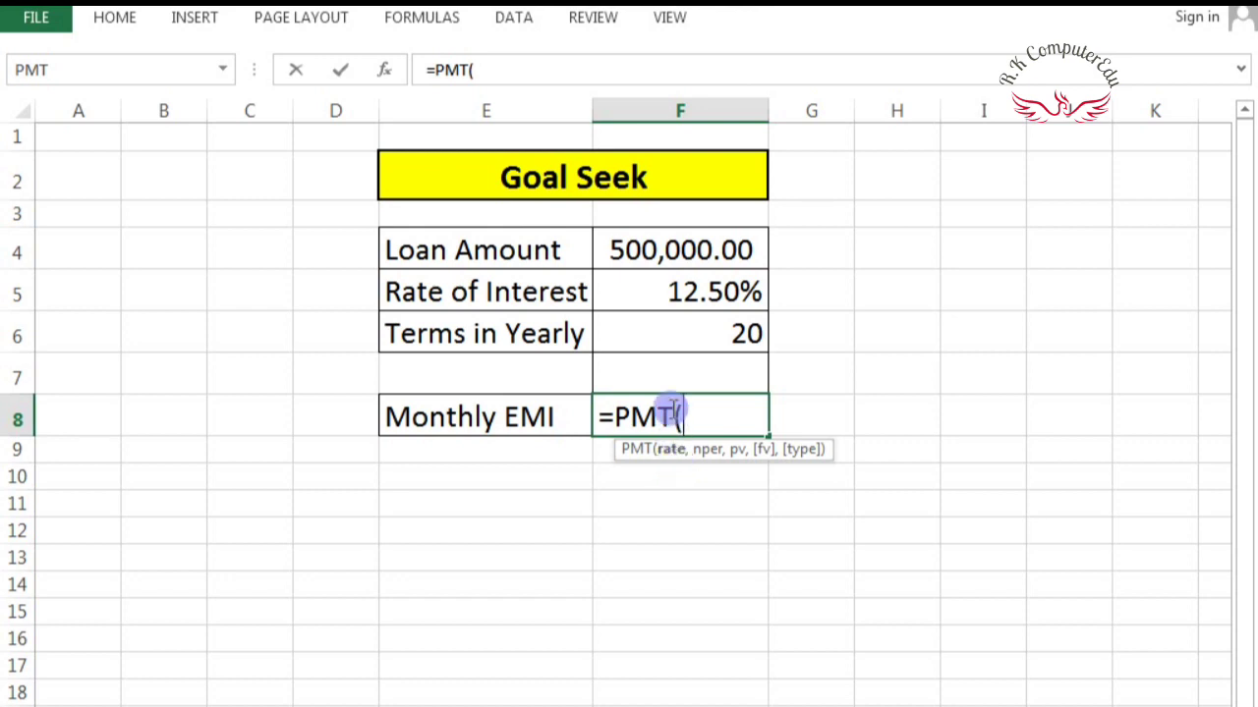
{"action": "left_click", "coordinate": [707, 297]}
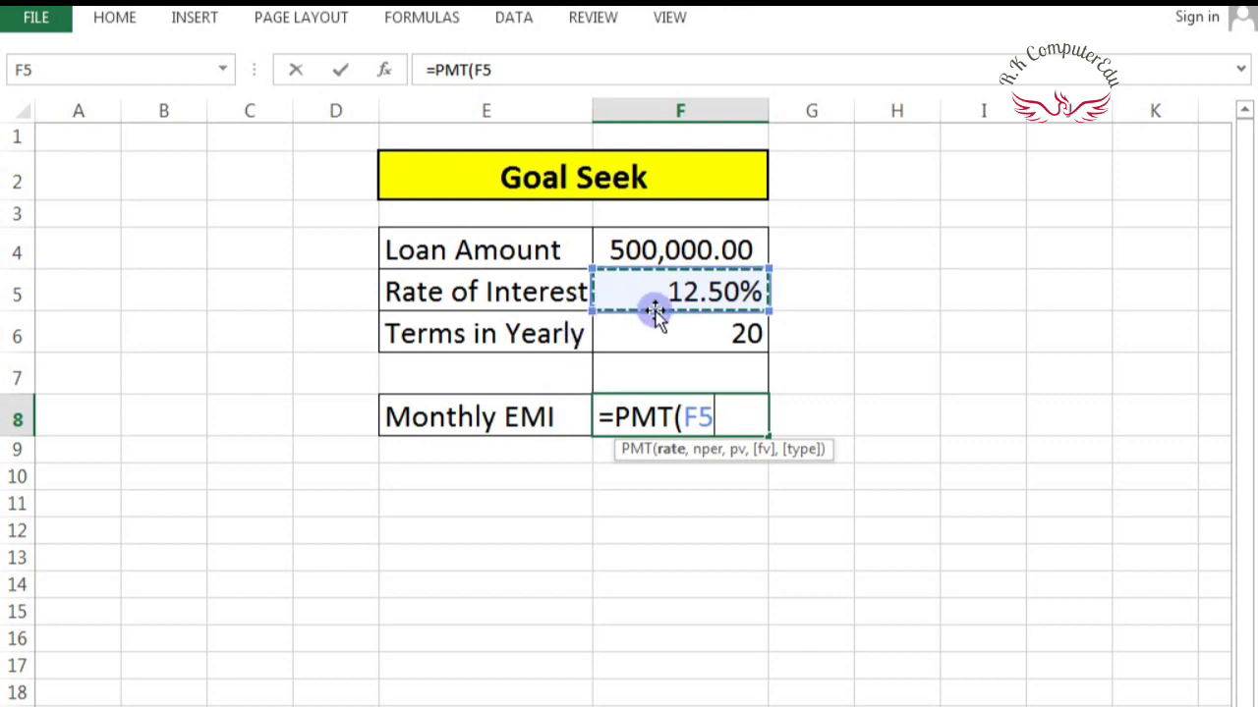
{"action": "type", "text": "/"}
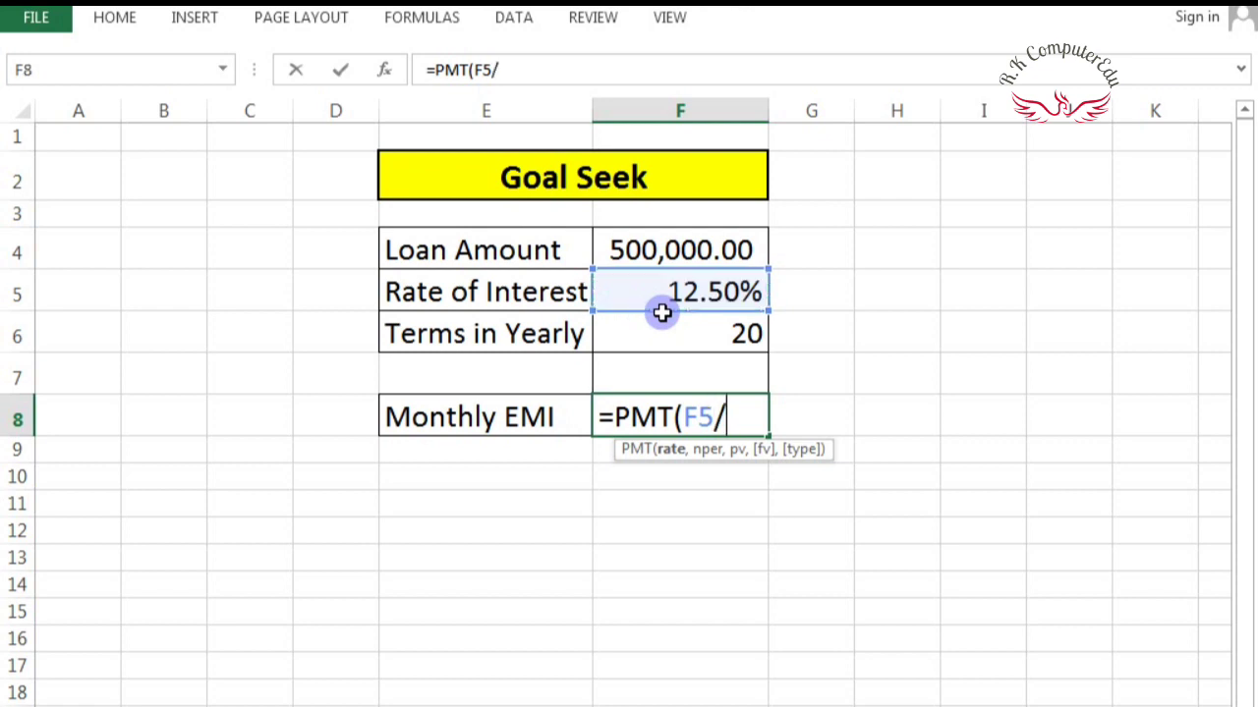
{"action": "type", "text": "12,"}
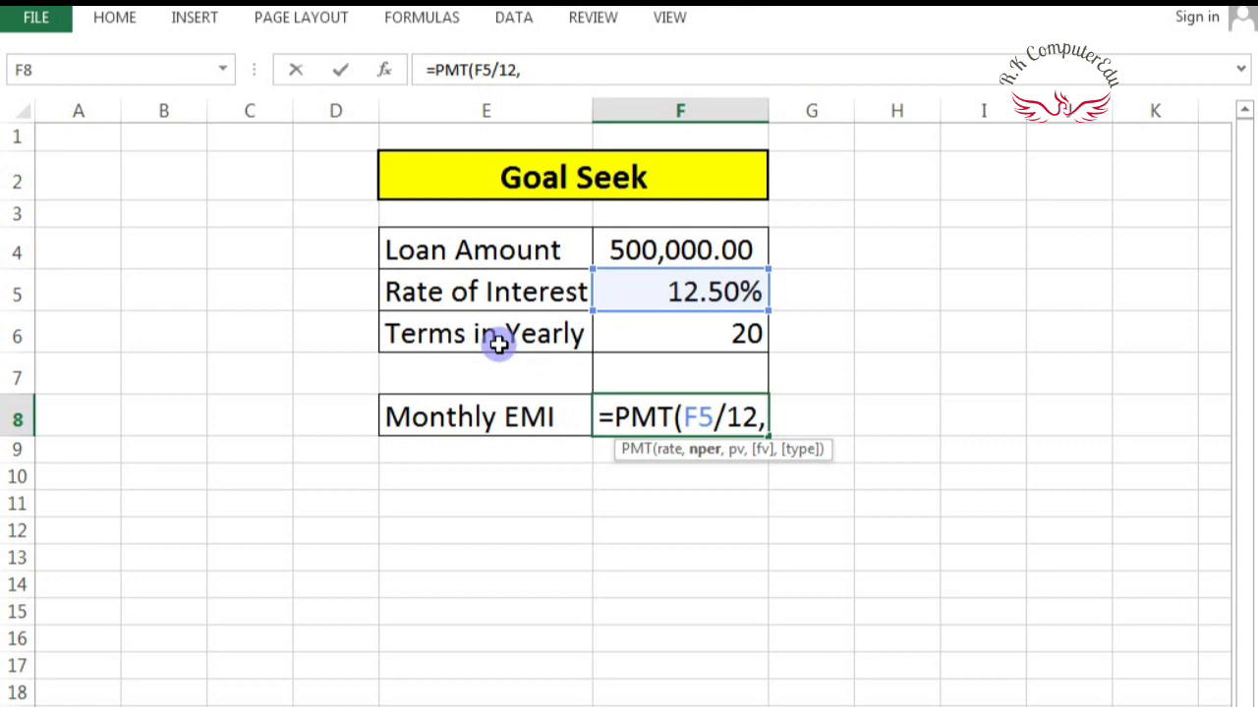
{"action": "left_click", "coordinate": [631, 335]}
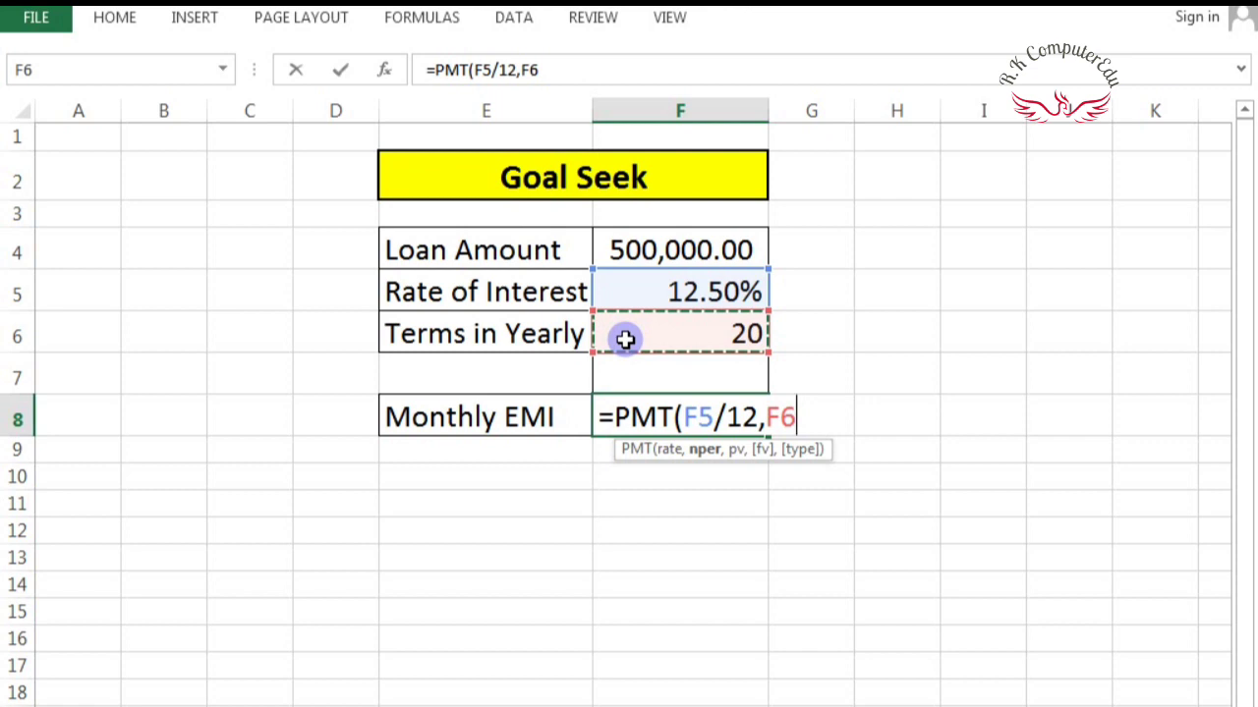
{"action": "type", "text": "*12"}
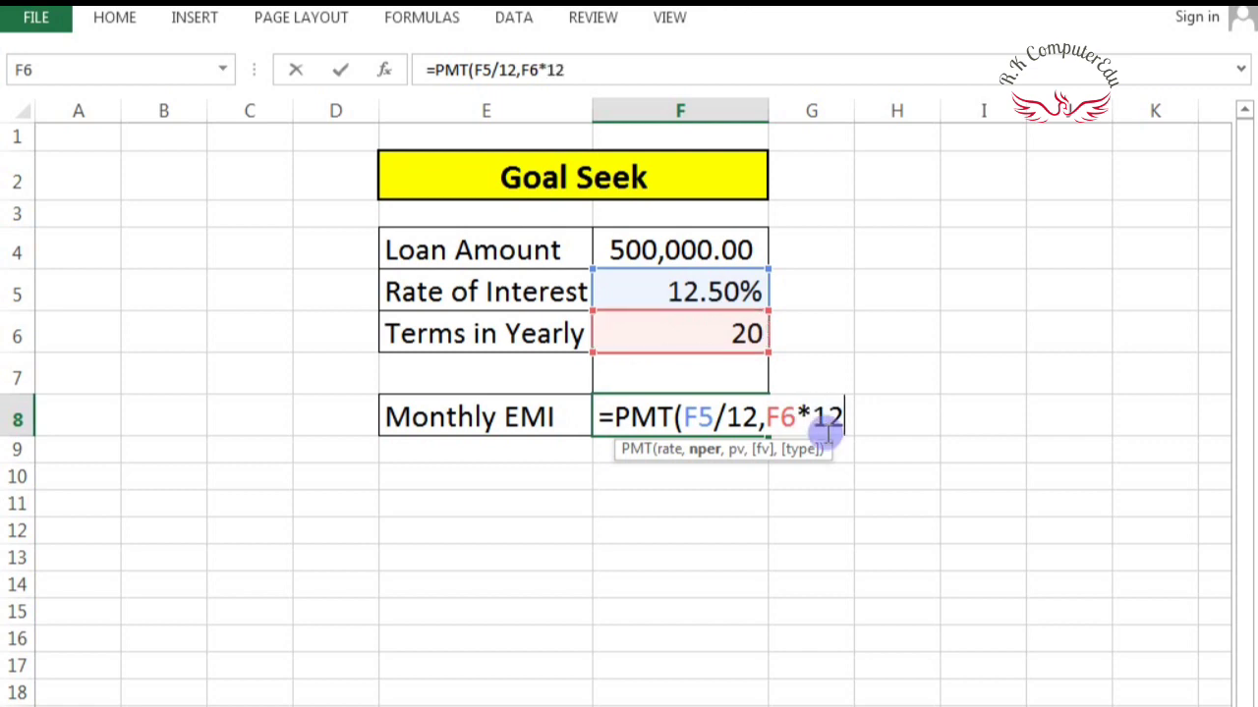
{"action": "type", "text": ","}
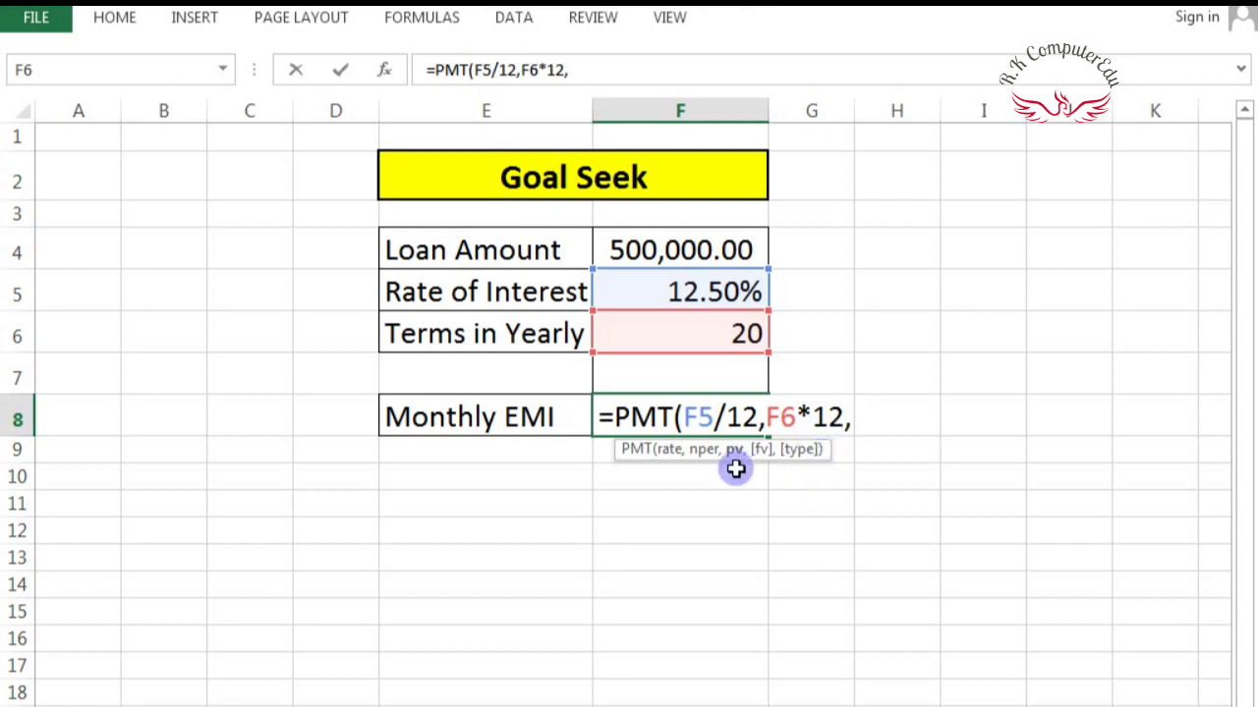
{"action": "left_click", "coordinate": [676, 247]}
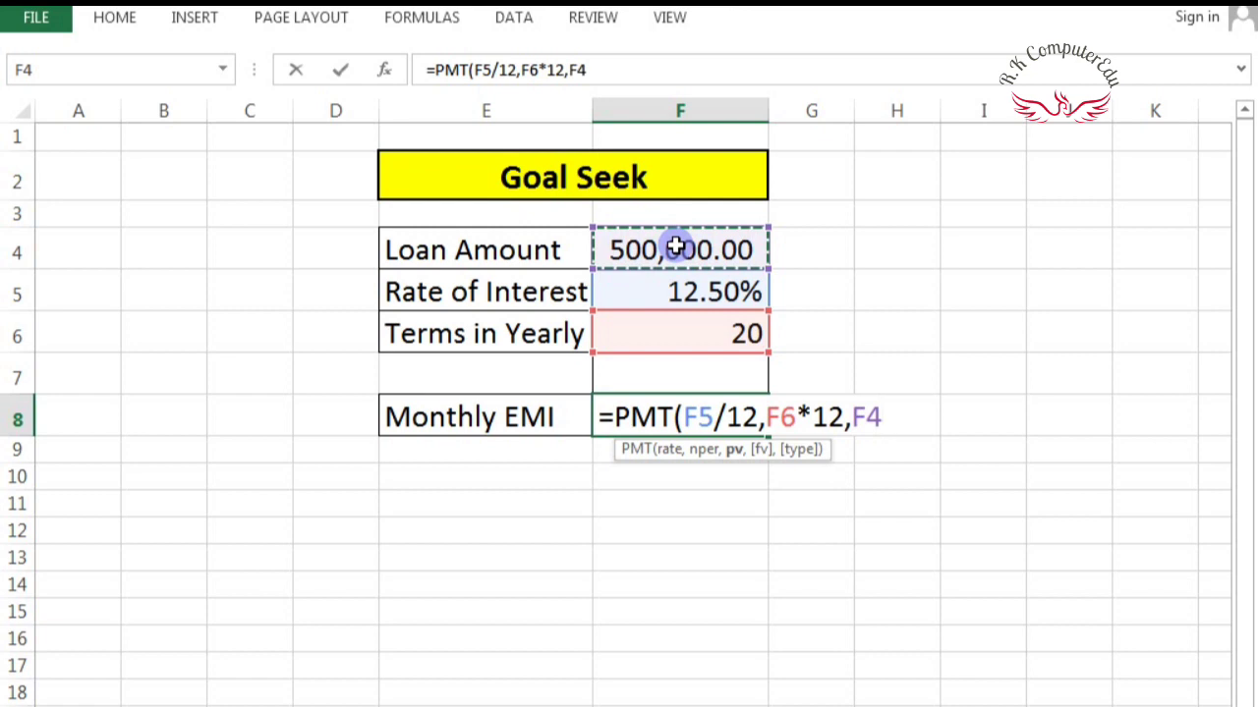
{"action": "type", "text": ")"}
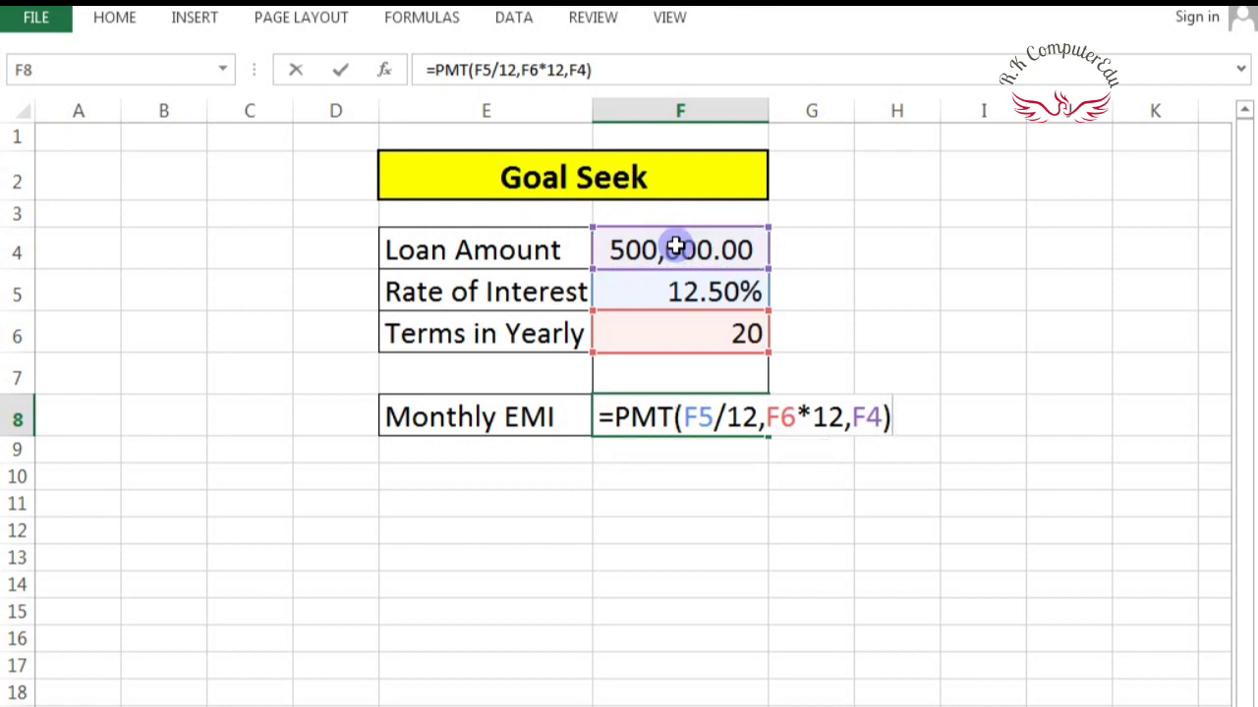
{"action": "key", "text": "Return"}
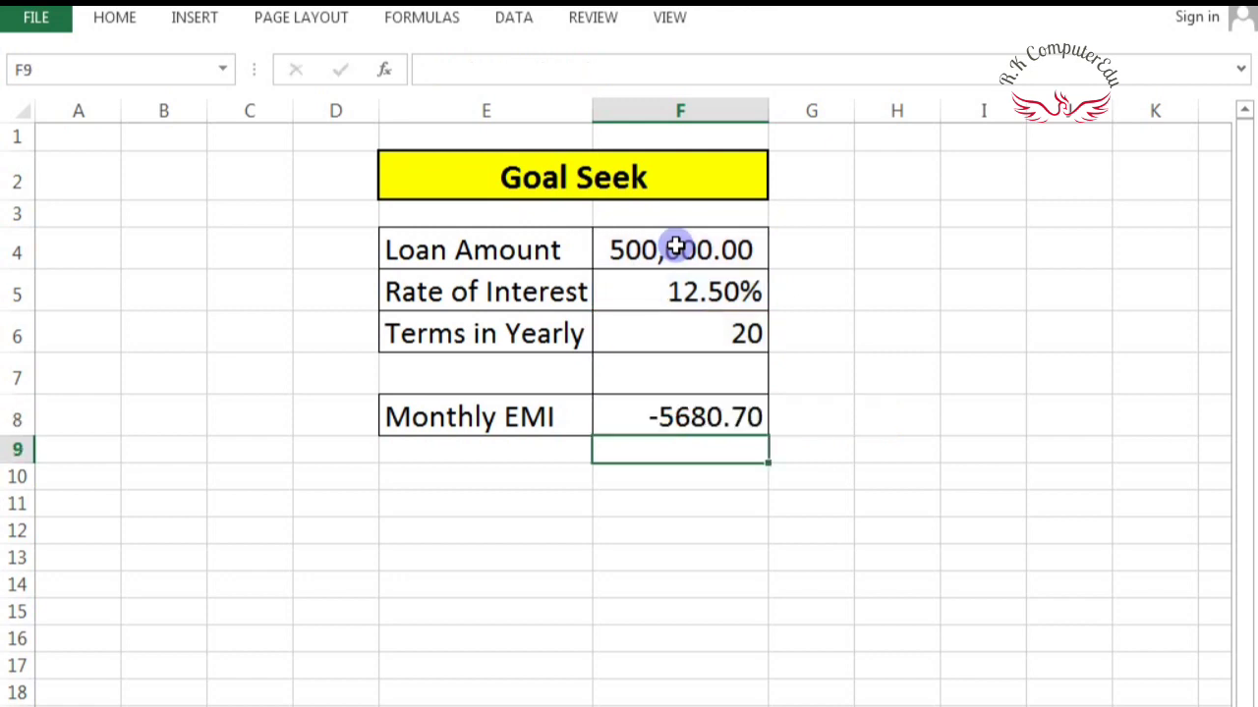
Add a minus sign before PMT in the Monthly EMI formula, making it =-PMT(F5/12,F6*12,F4).
{"action": "left_click", "coordinate": [655, 420]}
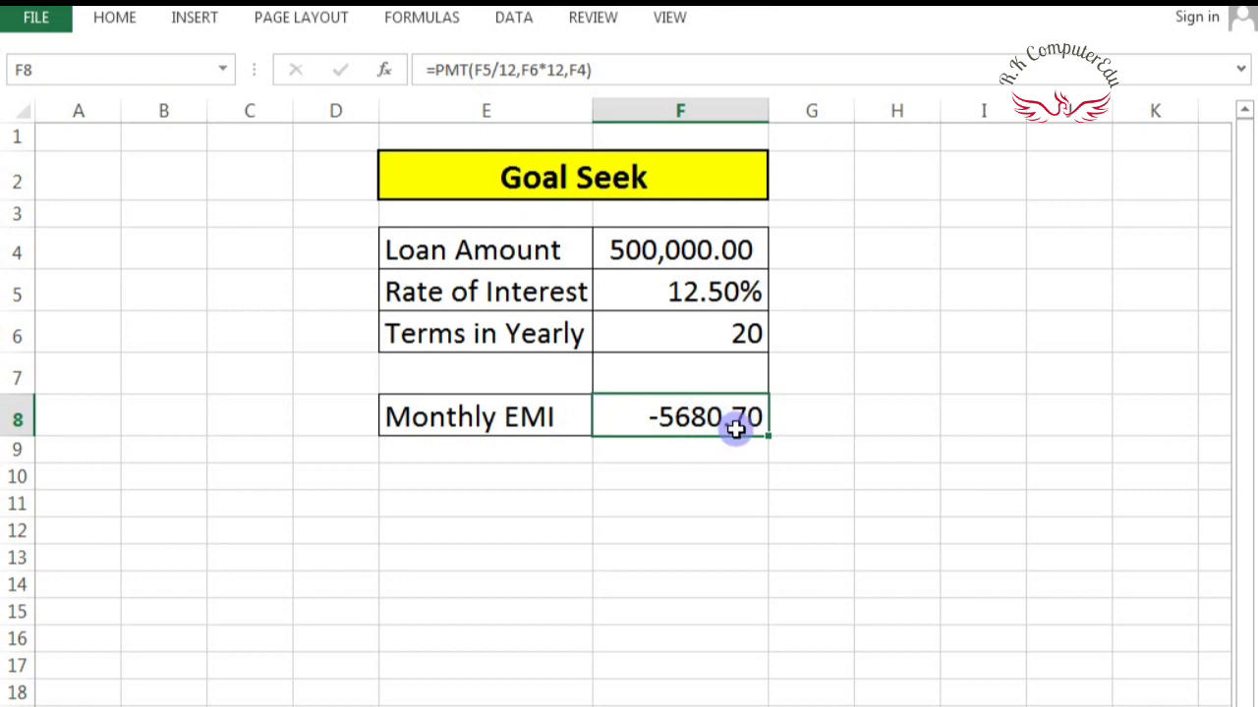
{"action": "double_click", "coordinate": [668, 417]}
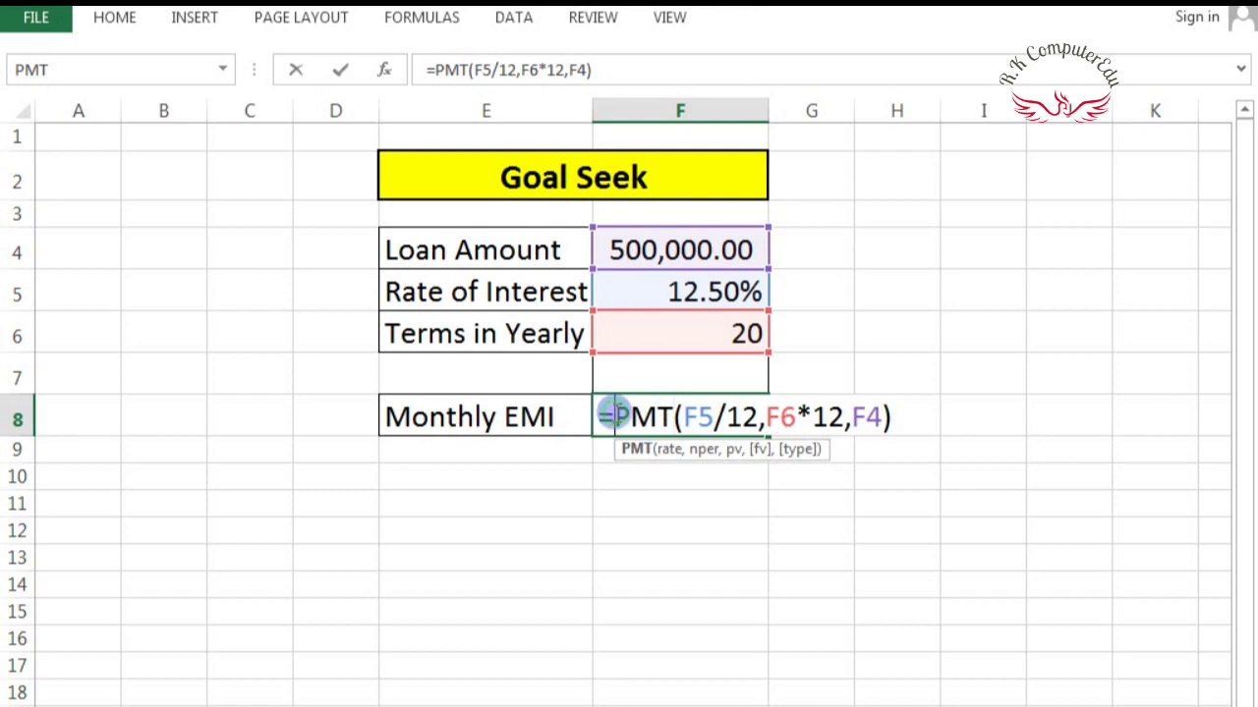
{"action": "left_click", "coordinate": [614, 414]}
{"action": "type", "text": "-"}
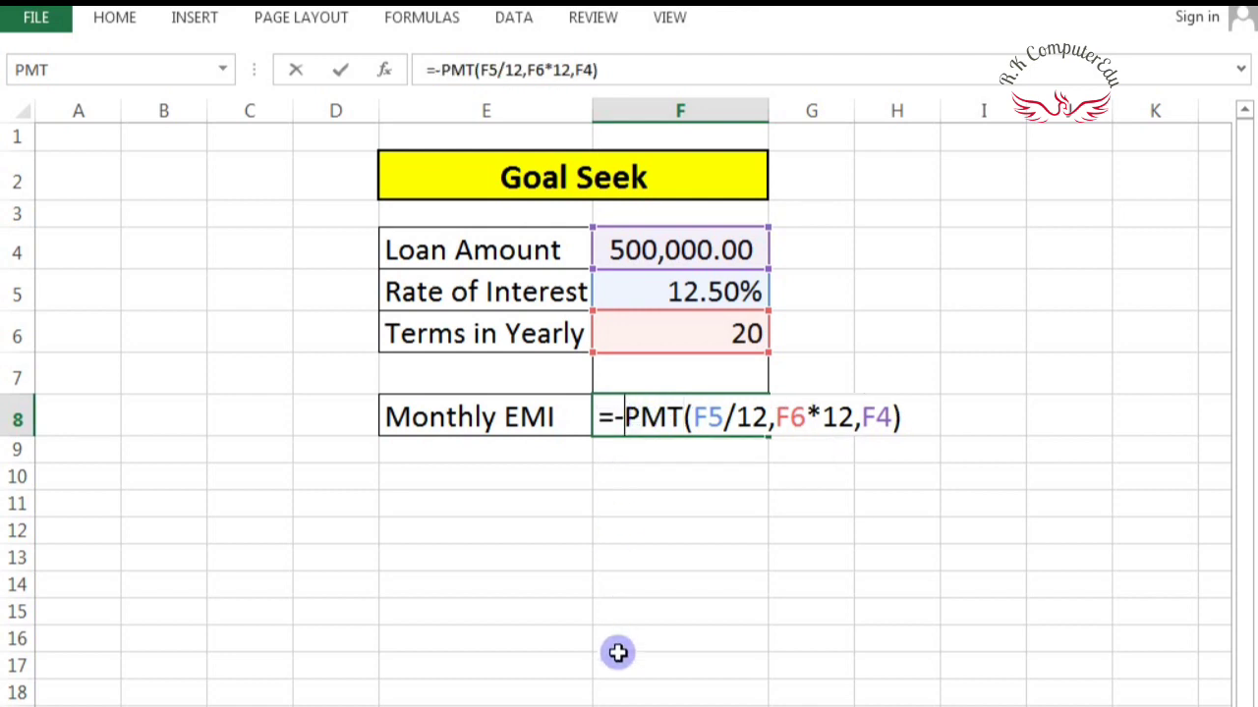
{"action": "key", "text": "Return"}
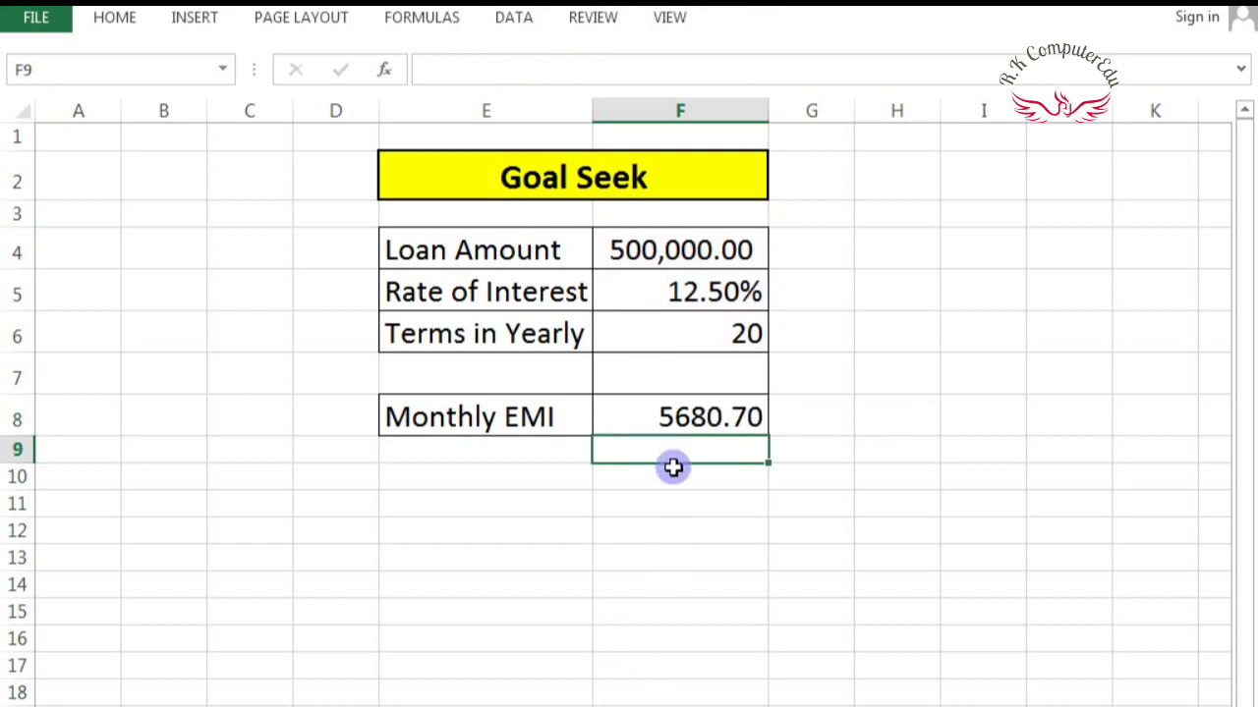
{"action": "left_click", "coordinate": [672, 419]}
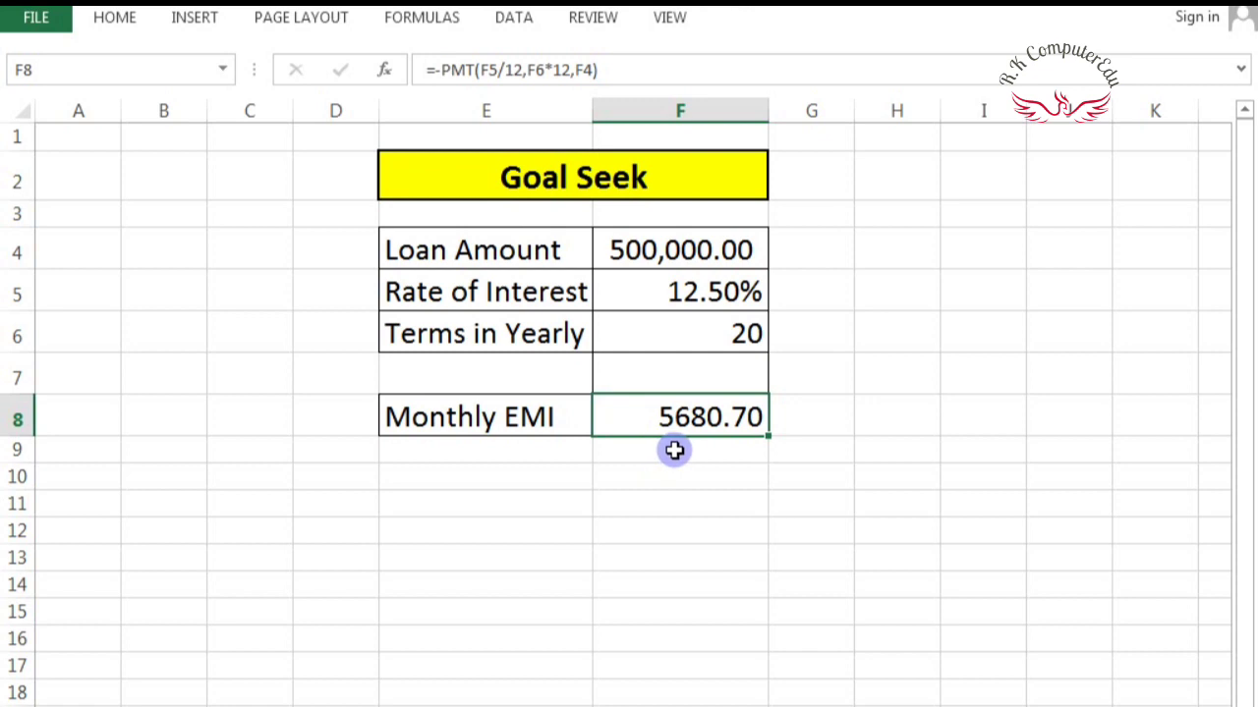
{"action": "left_click", "coordinate": [579, 165]}
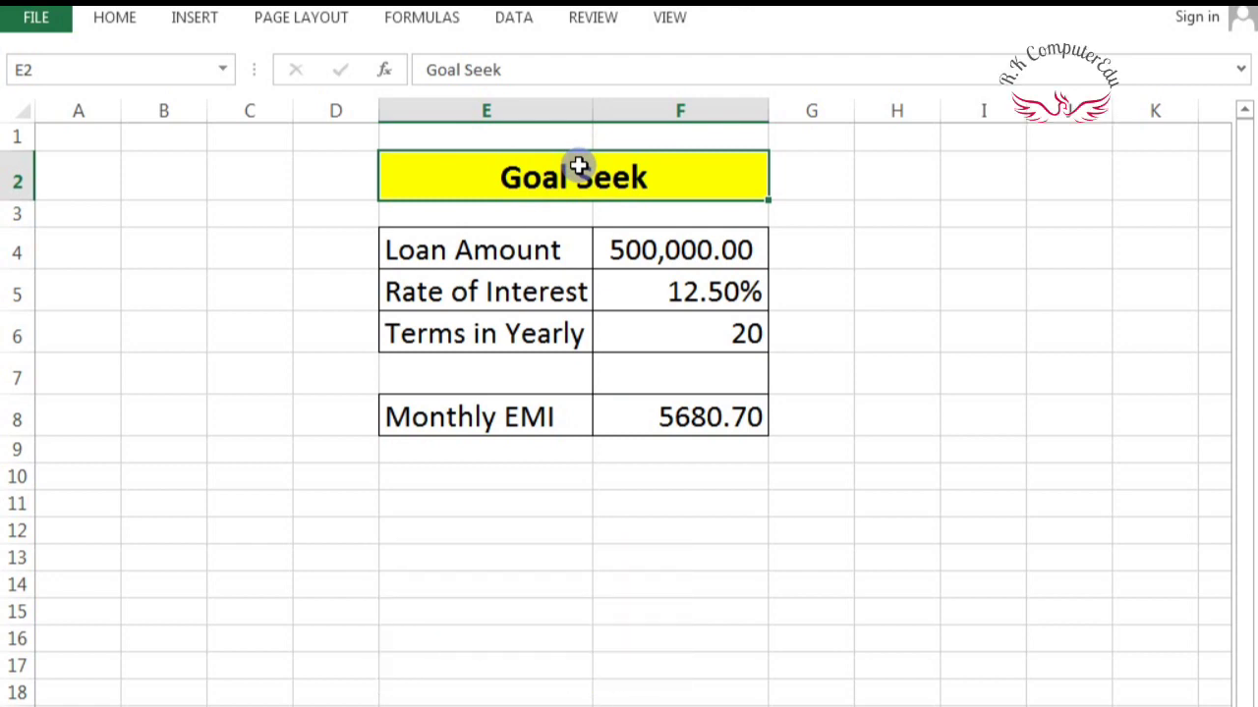
Set the loan amount in F4 to 1000000 and widen column F to fit its contents.
{"action": "left_click", "coordinate": [624, 248]}
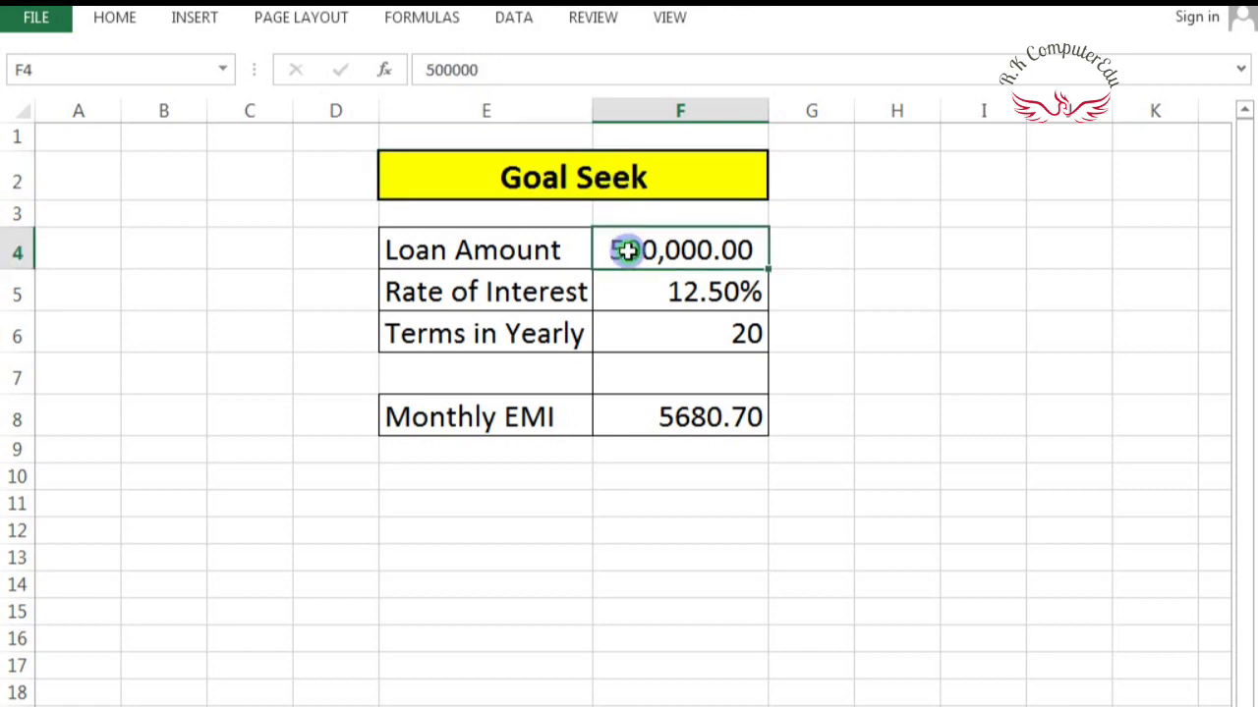
{"action": "type", "text": "10"}
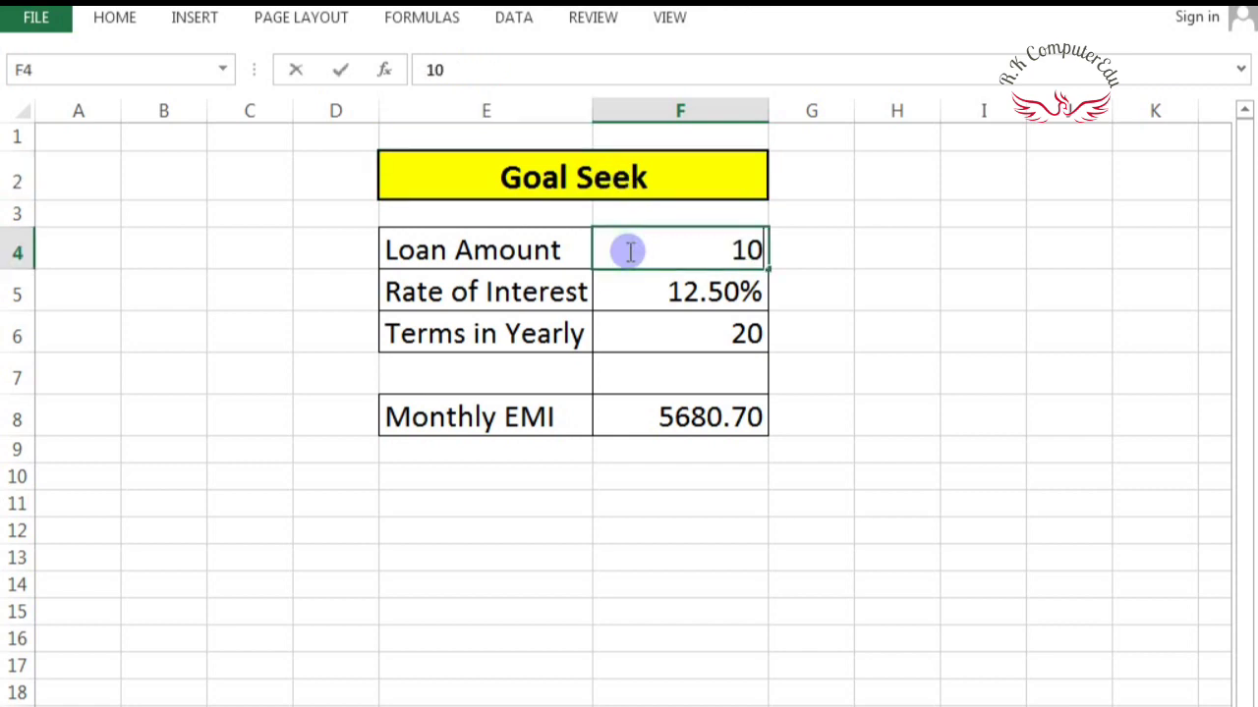
{"action": "type", "text": "00000"}
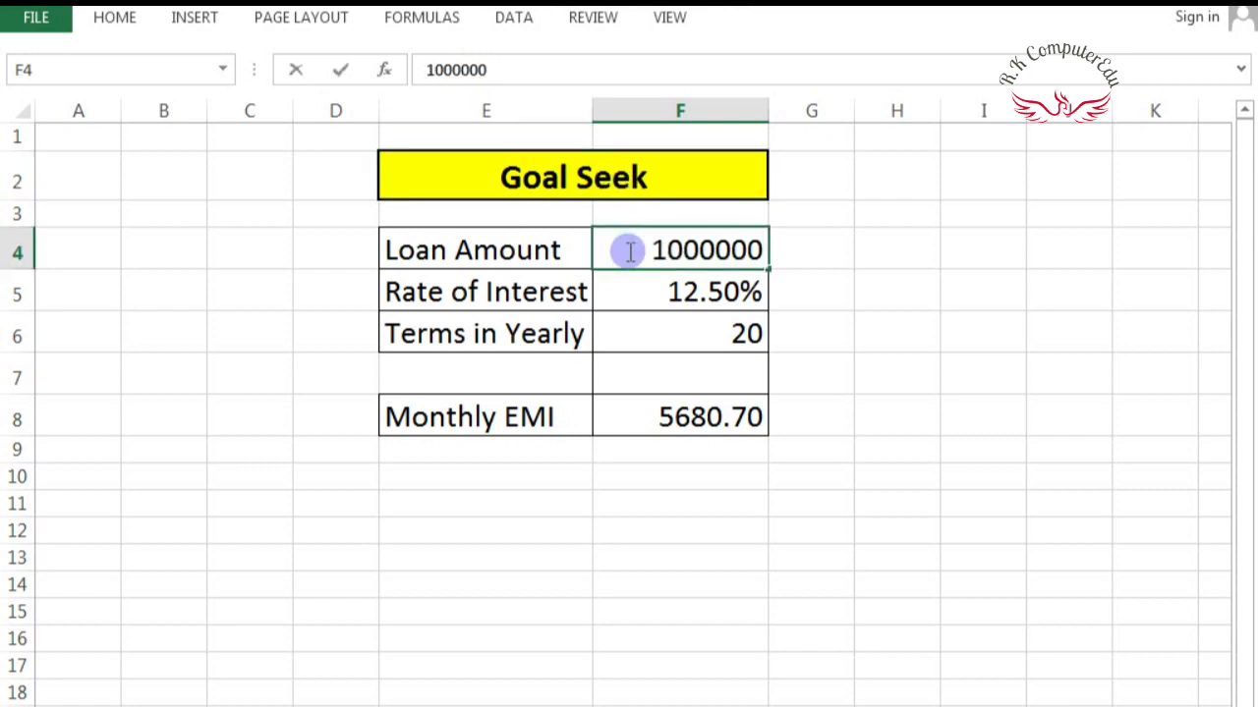
{"action": "key", "text": "Return"}
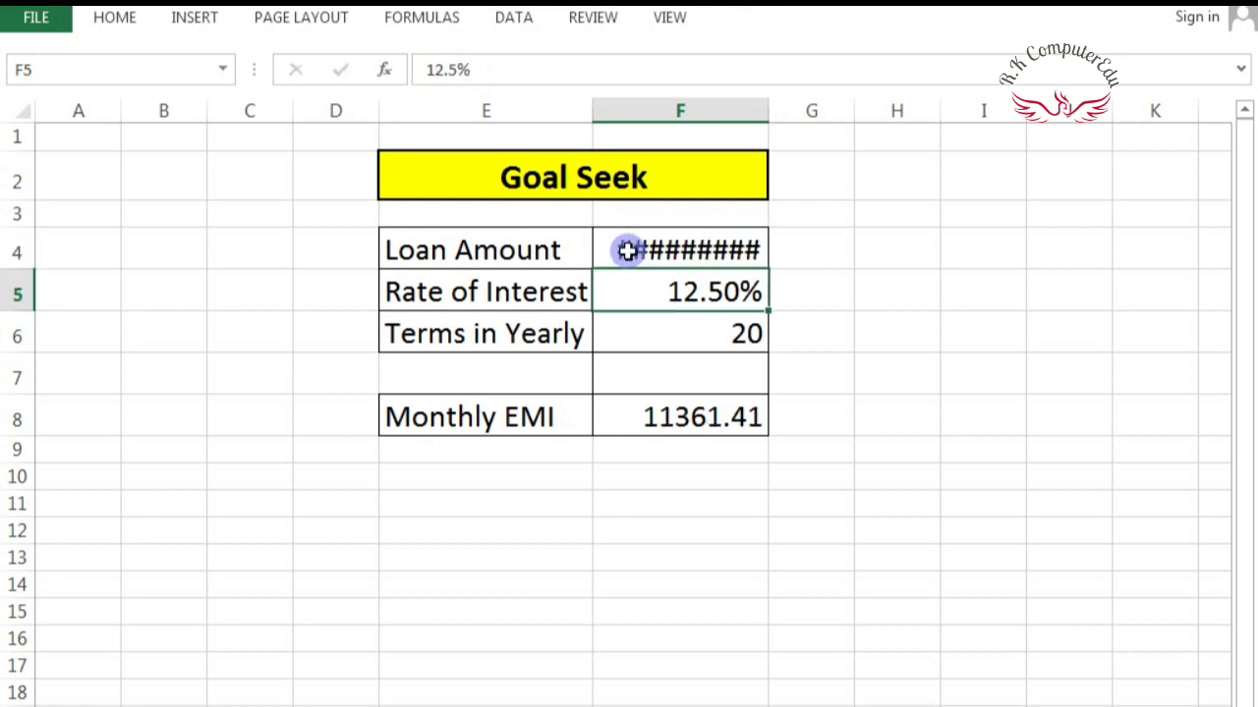
{"action": "double_click", "coordinate": [767, 111]}
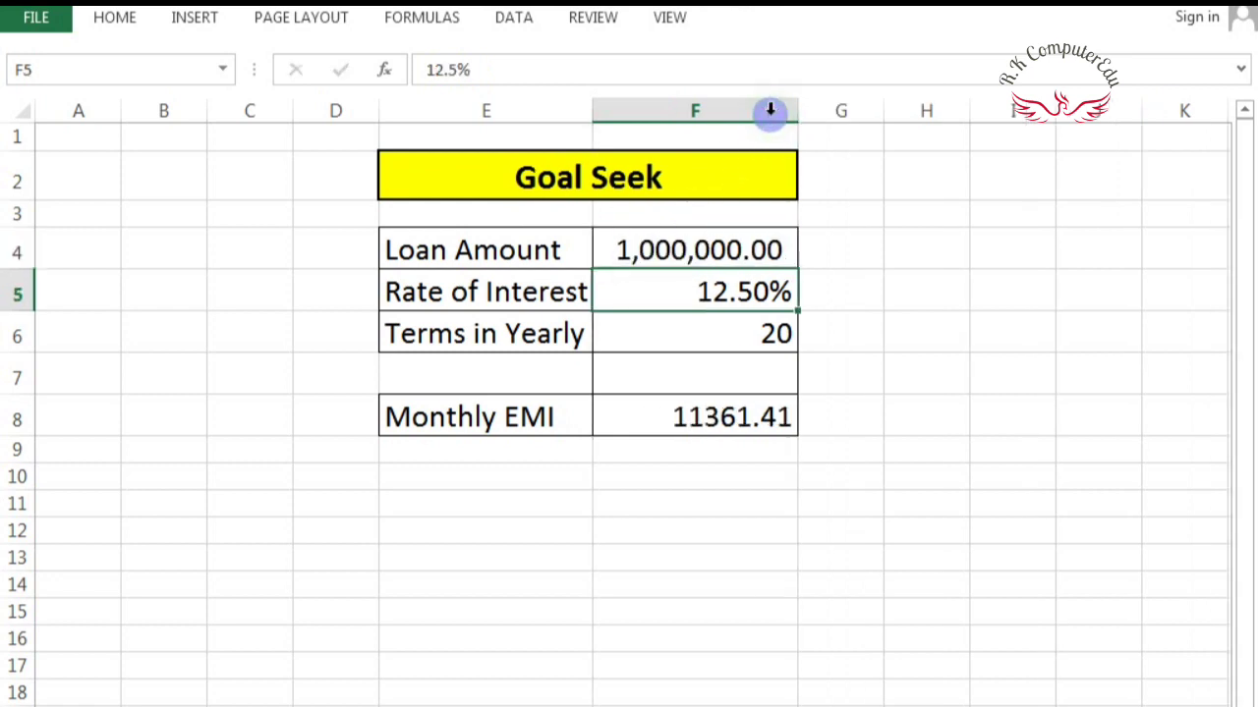
{"action": "left_click", "coordinate": [697, 252]}
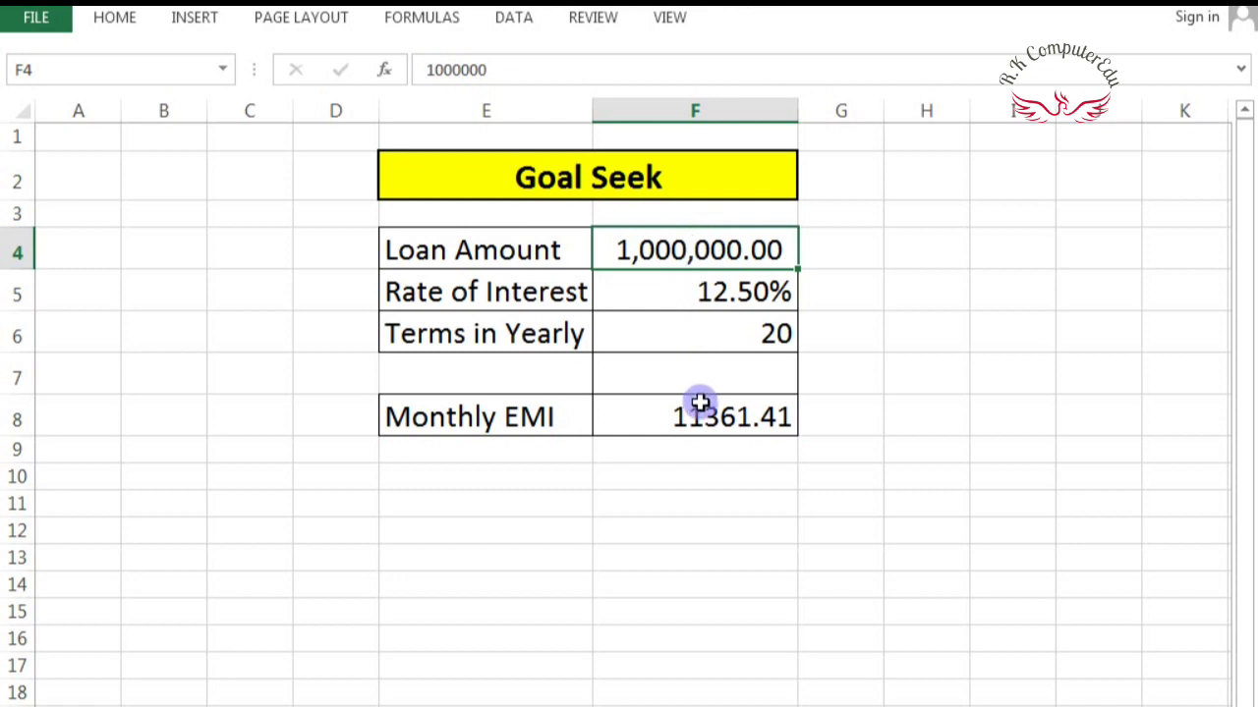
{"action": "left_click", "coordinate": [698, 415]}
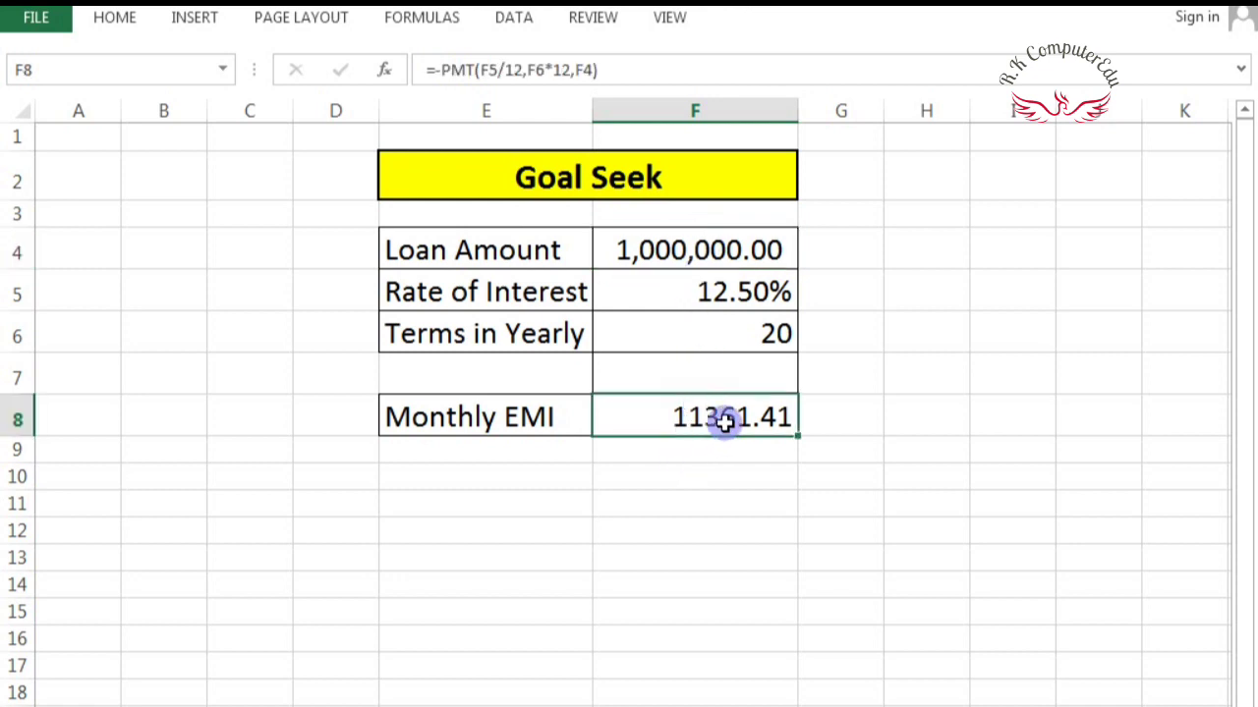
{"action": "left_click", "coordinate": [715, 479]}
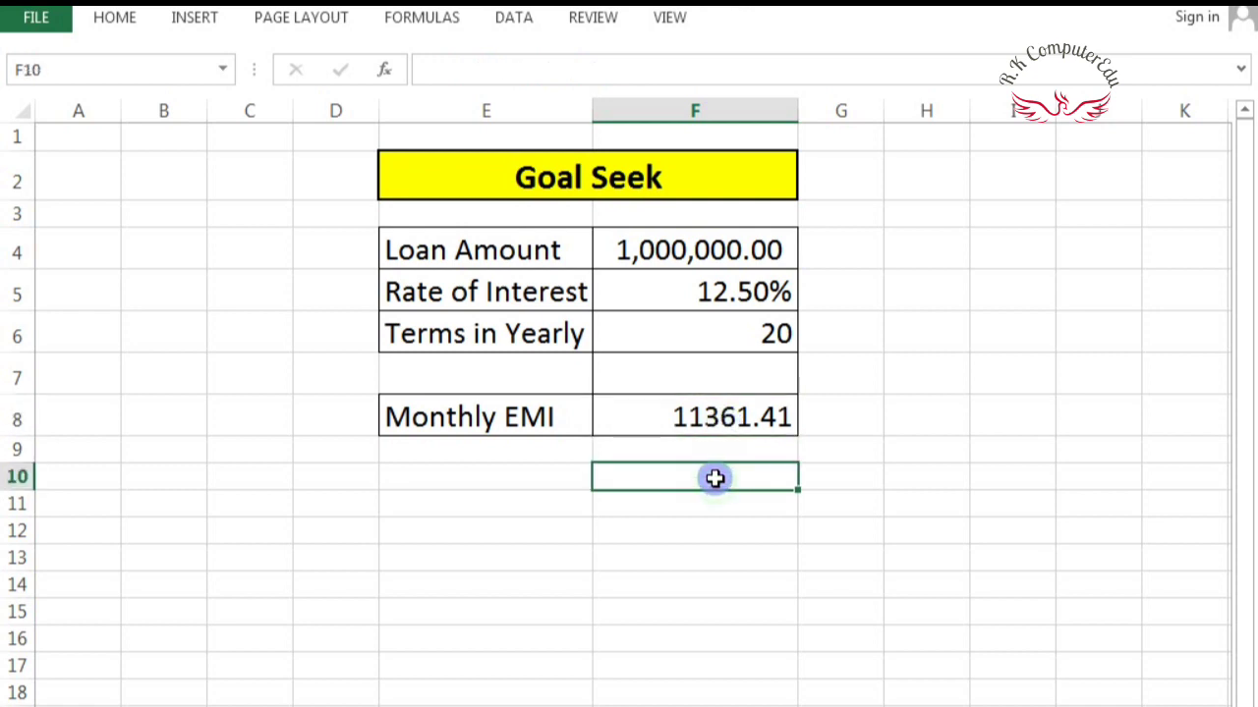
{"action": "left_click", "coordinate": [734, 332]}
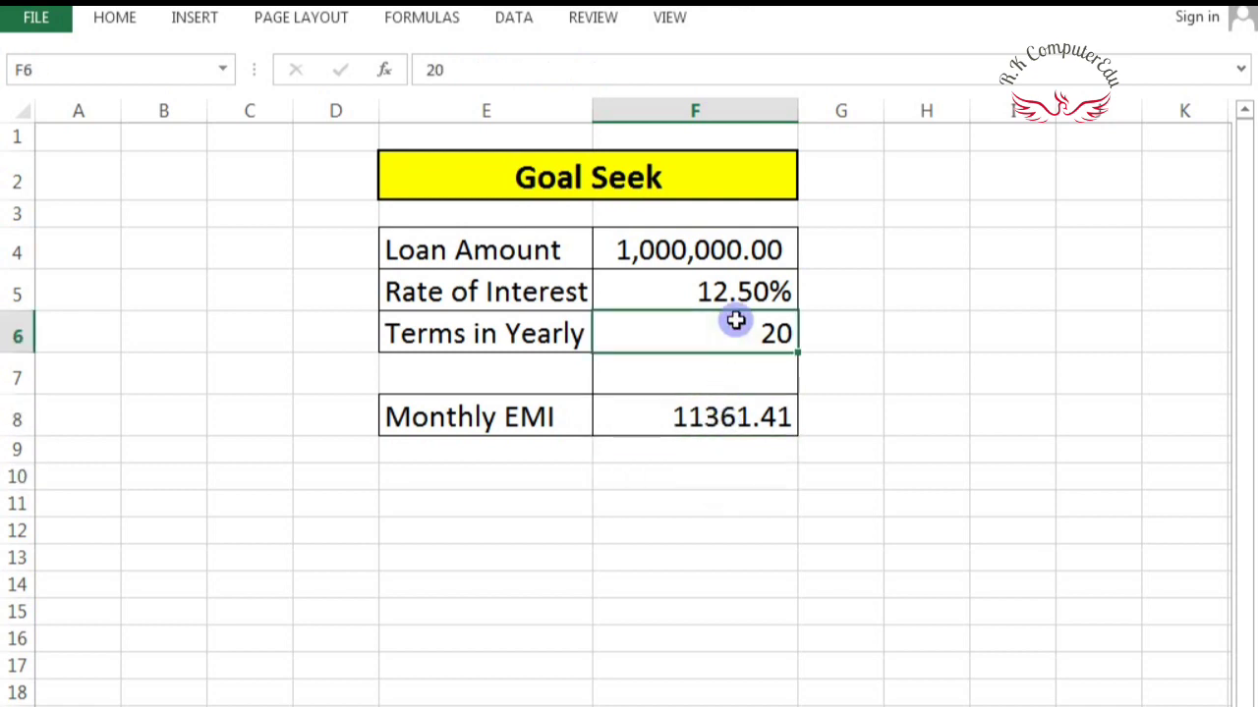
{"action": "left_click", "coordinate": [737, 292]}
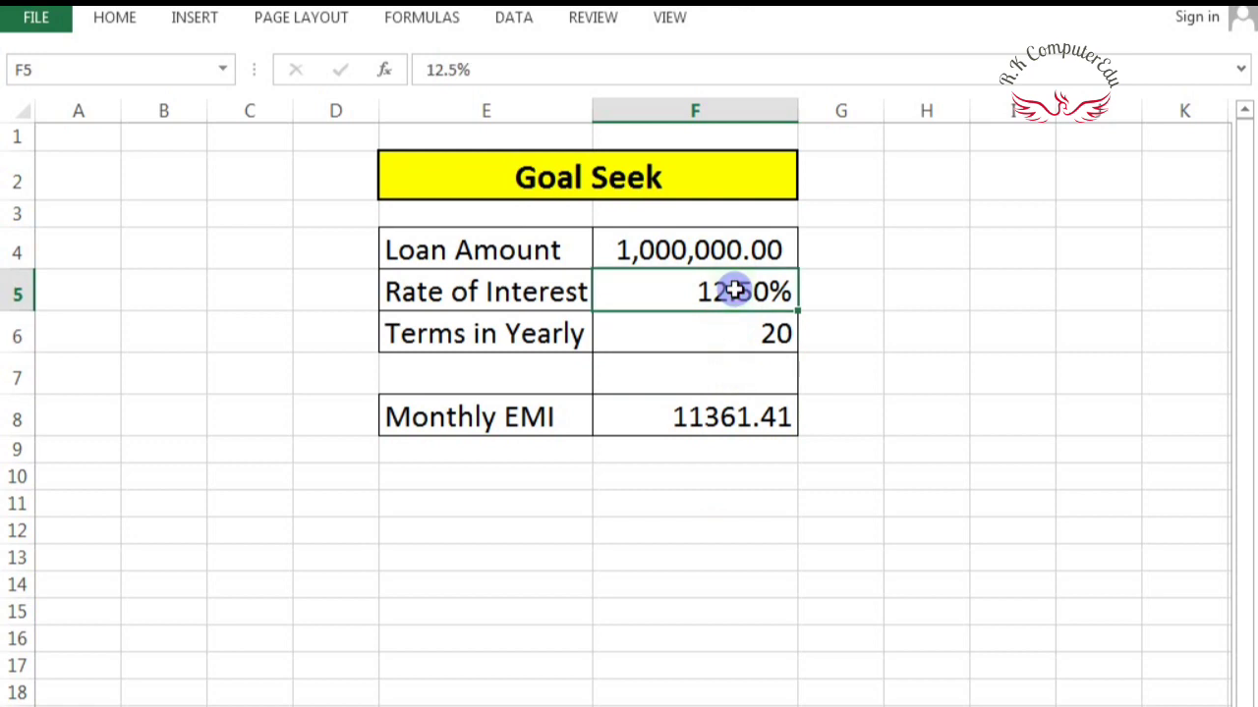
{"action": "left_click", "coordinate": [702, 409]}
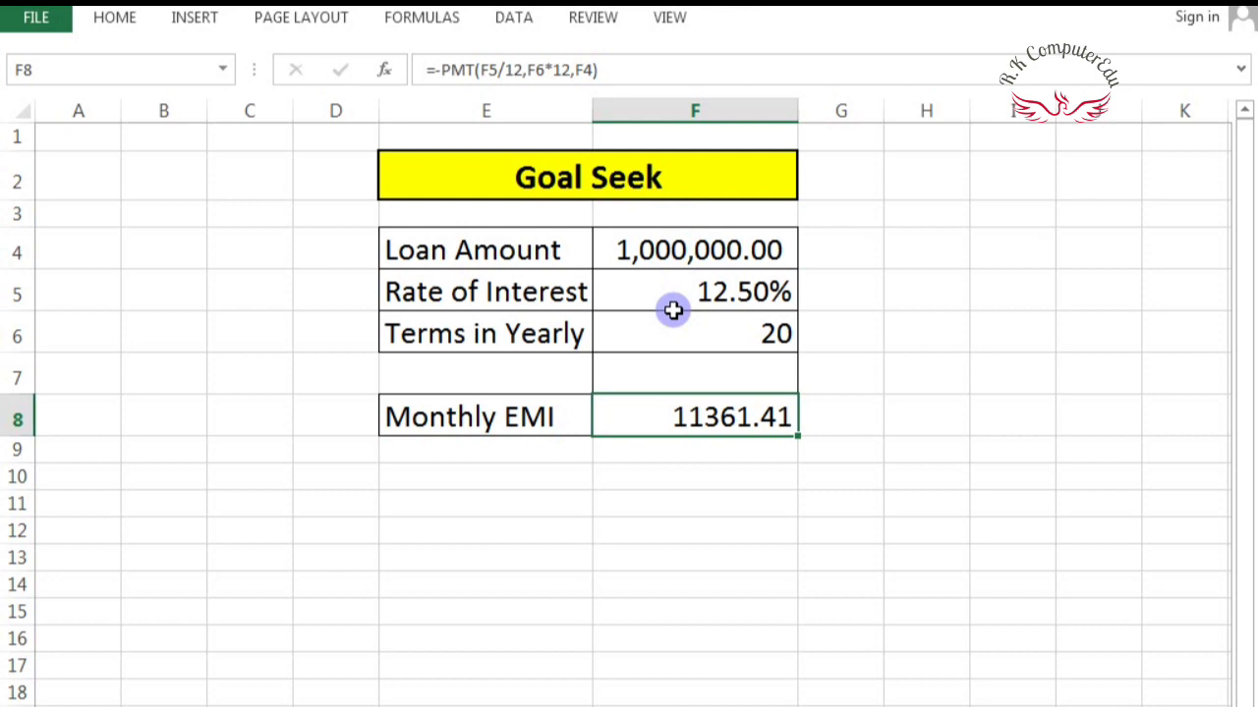
Open the Goal Seek what-if analysis and move its dialog below the loan table so all the cells are accessible.
{"action": "left_click", "coordinate": [688, 448]}
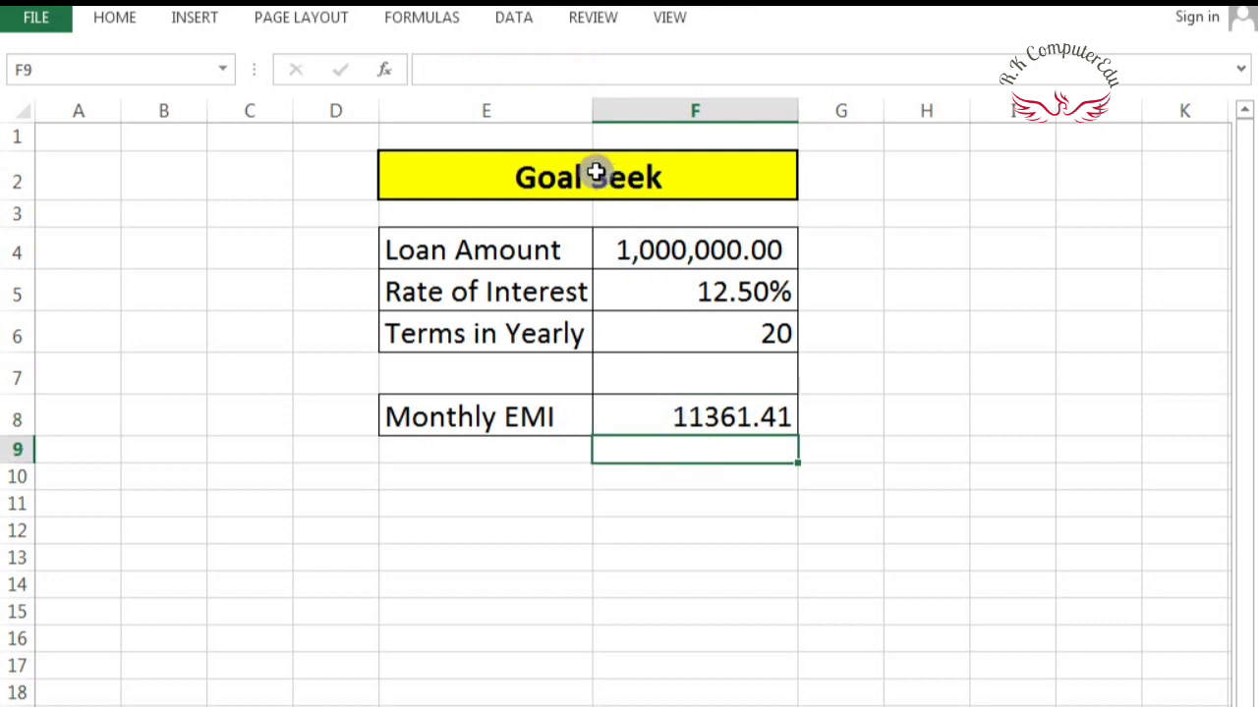
{"action": "left_click", "coordinate": [507, 24]}
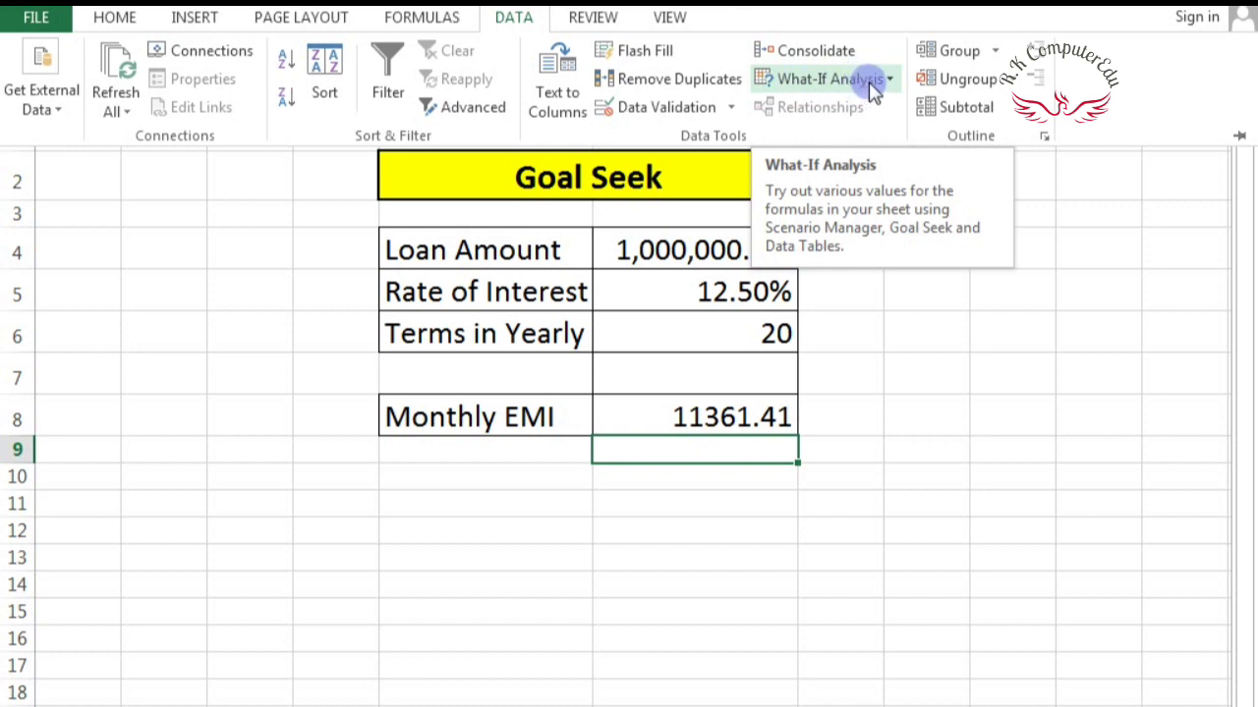
{"action": "left_click", "coordinate": [900, 82]}
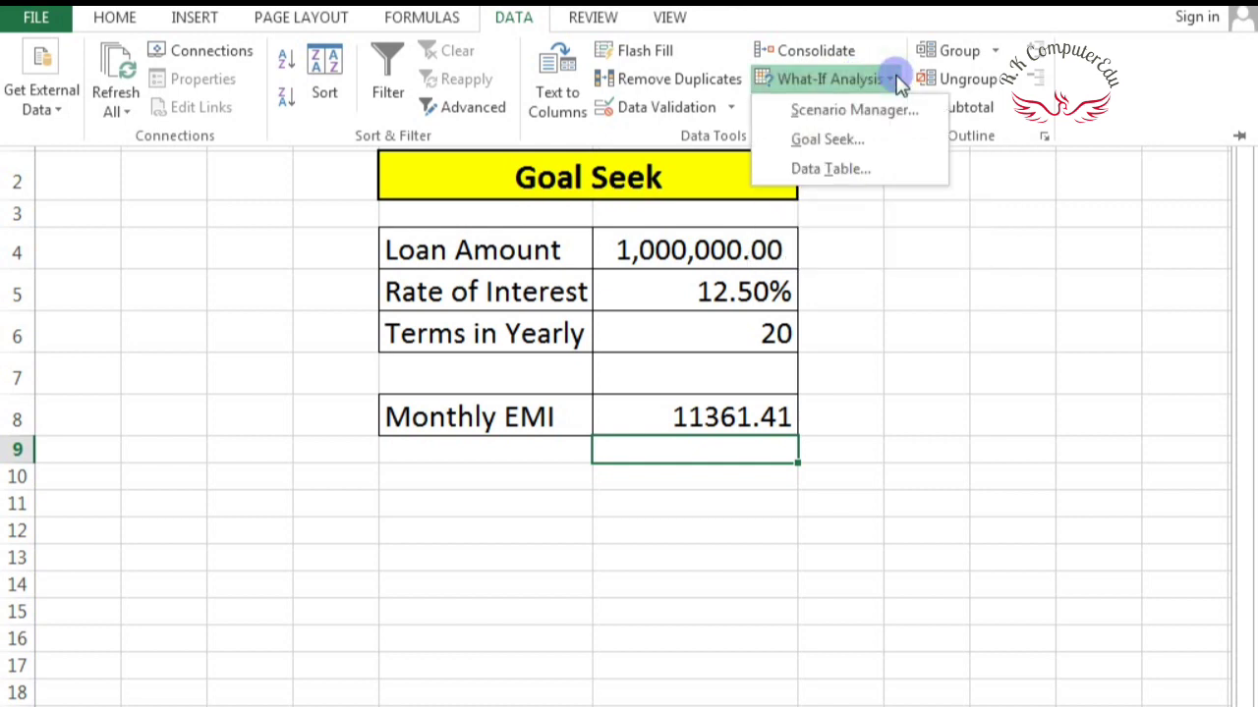
{"action": "left_click", "coordinate": [845, 140]}
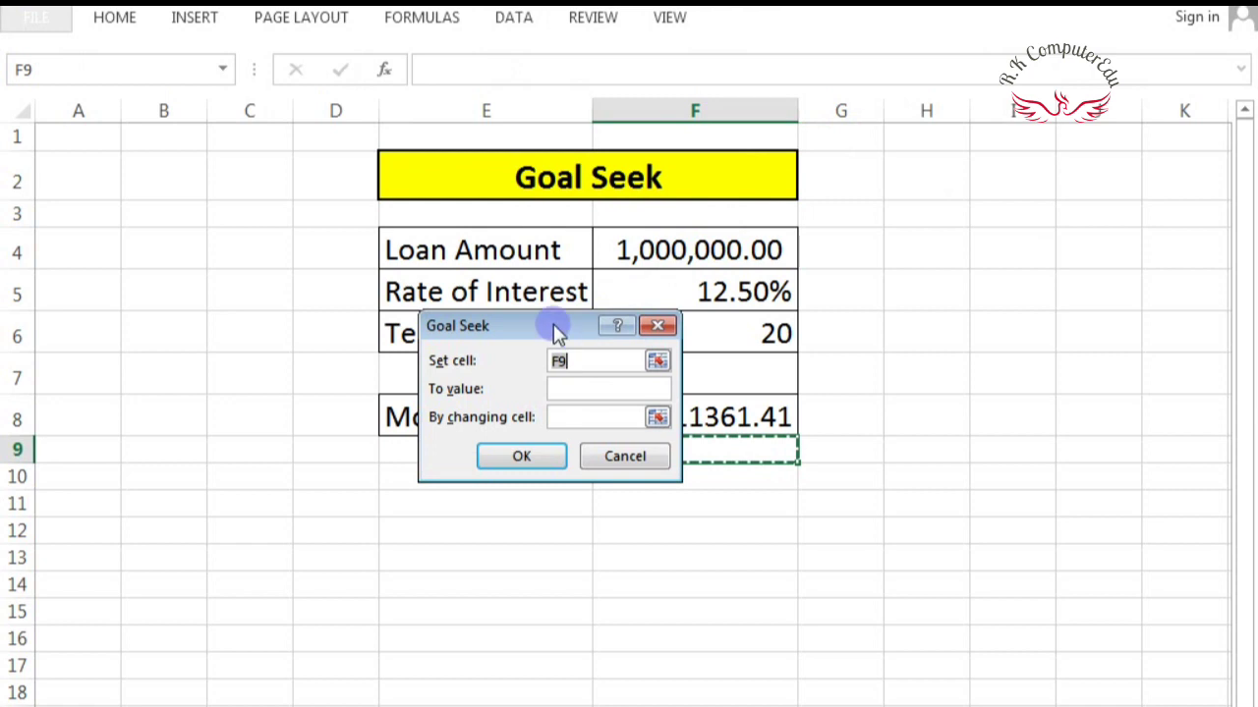
{"action": "left_click_drag", "start_coordinate": [553, 327], "coordinate": [539, 466]}
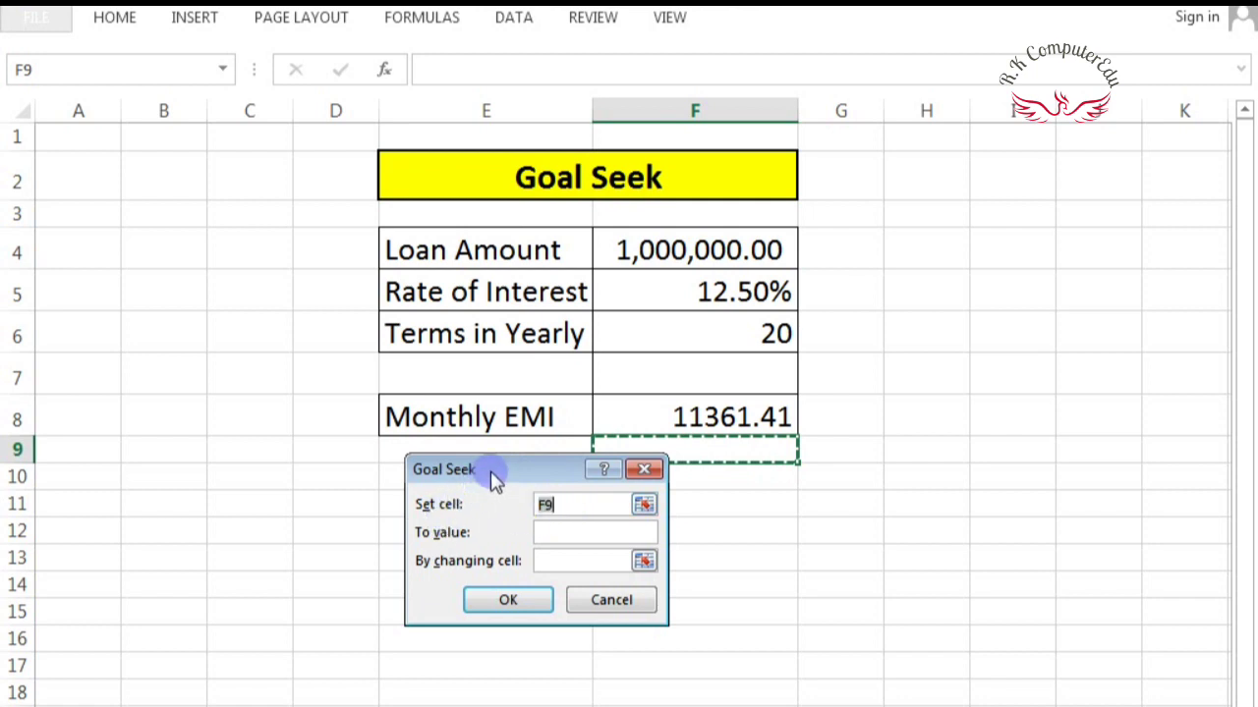
{"action": "left_click_drag", "start_coordinate": [494, 479], "coordinate": [517, 217]}
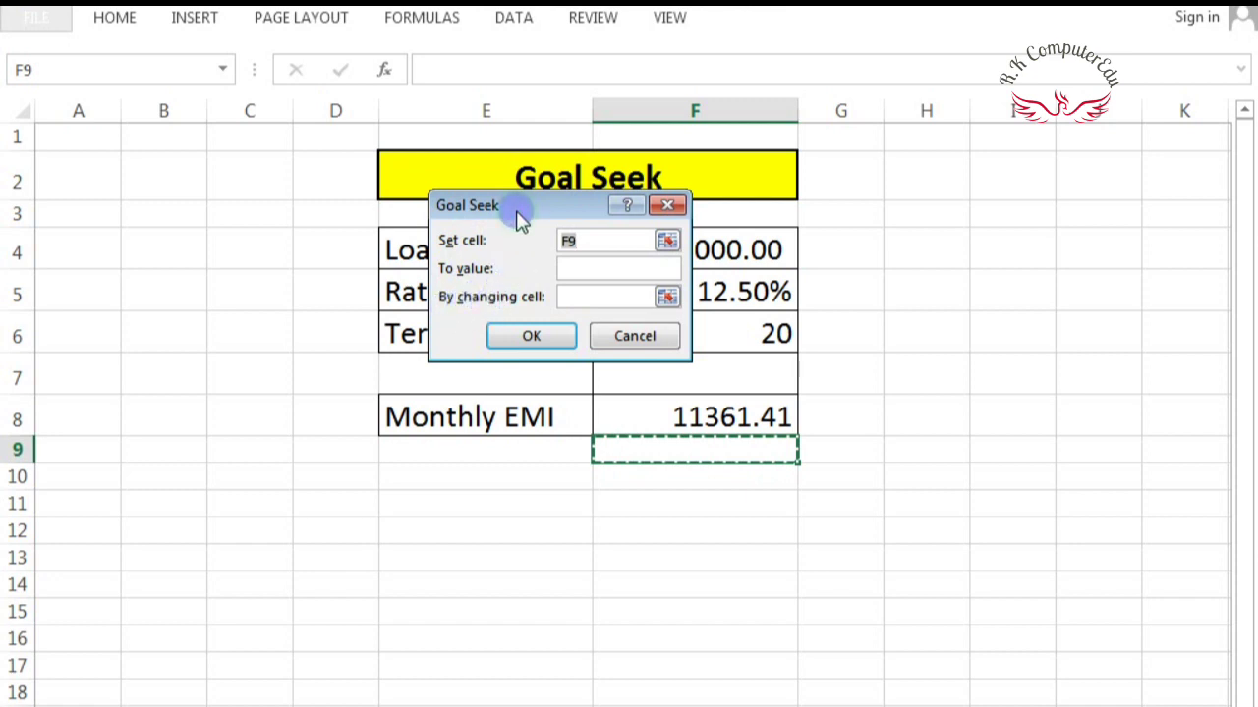
{"action": "left_click_drag", "start_coordinate": [520, 221], "coordinate": [511, 516]}
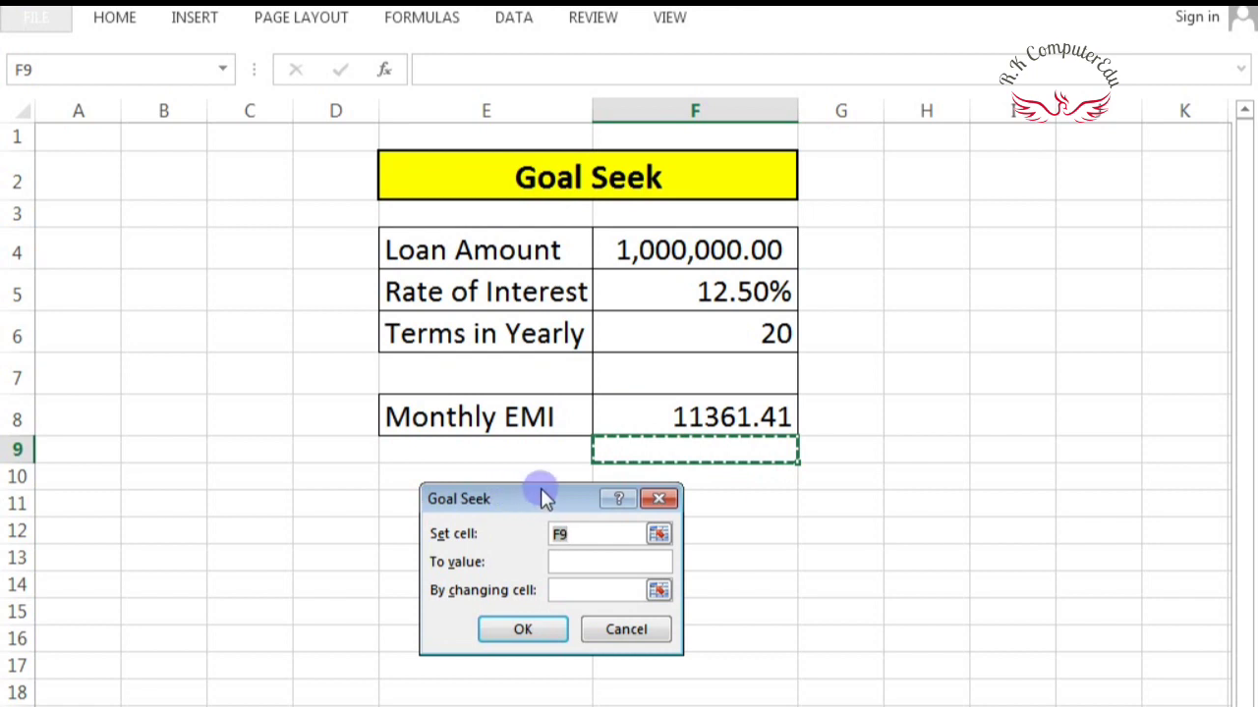
Run Goal Seek on the Monthly EMI in F8 with target value 7000 by changing loan amount F4, and discard the result.
{"action": "left_click", "coordinate": [656, 416]}
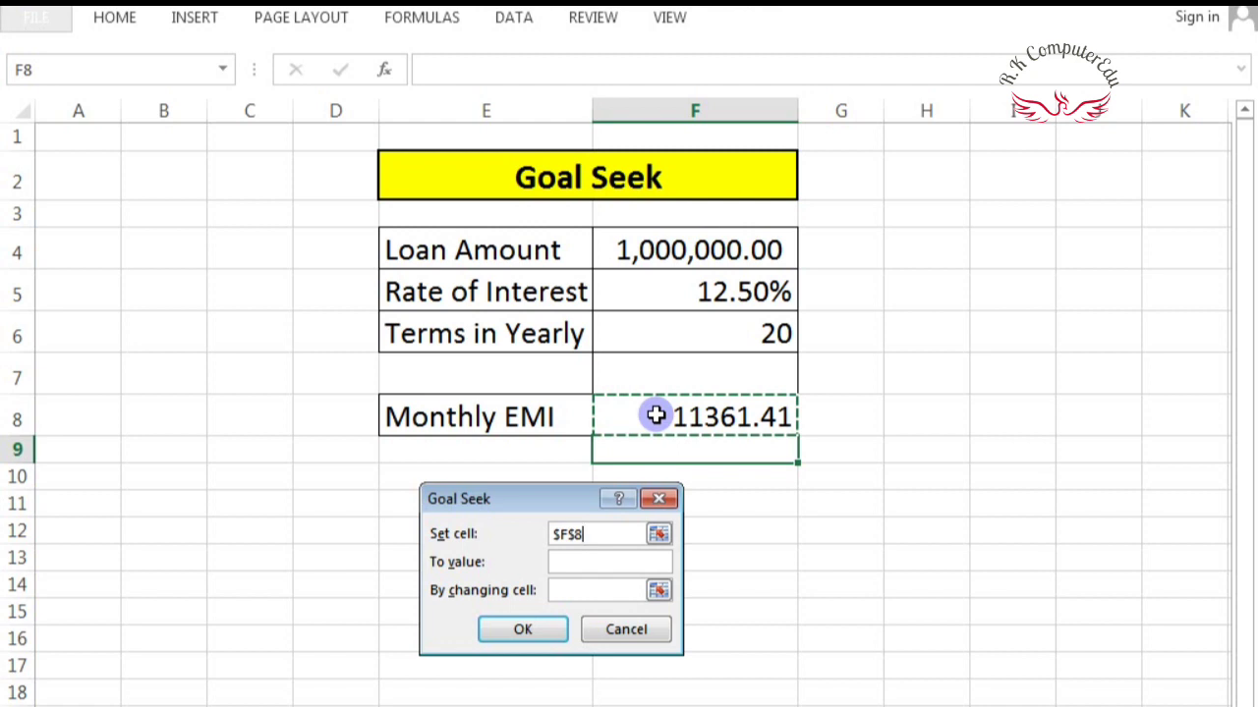
{"action": "left_click", "coordinate": [574, 561]}
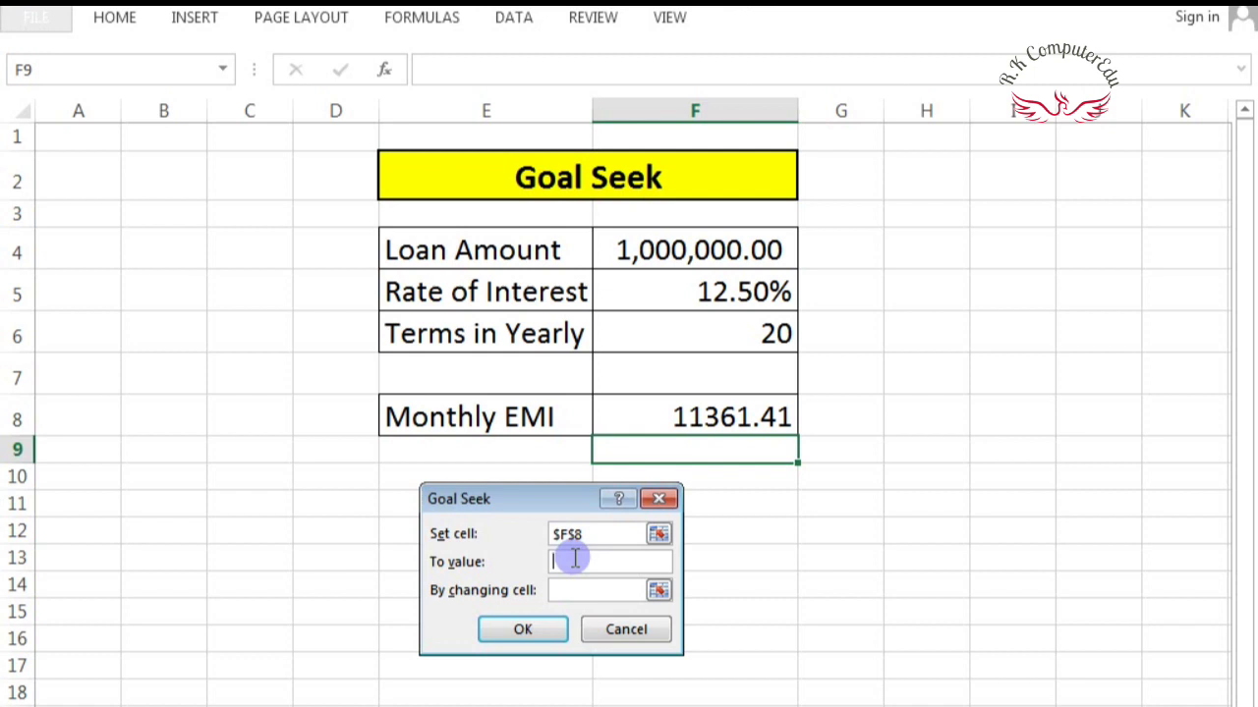
{"action": "type", "text": "7000"}
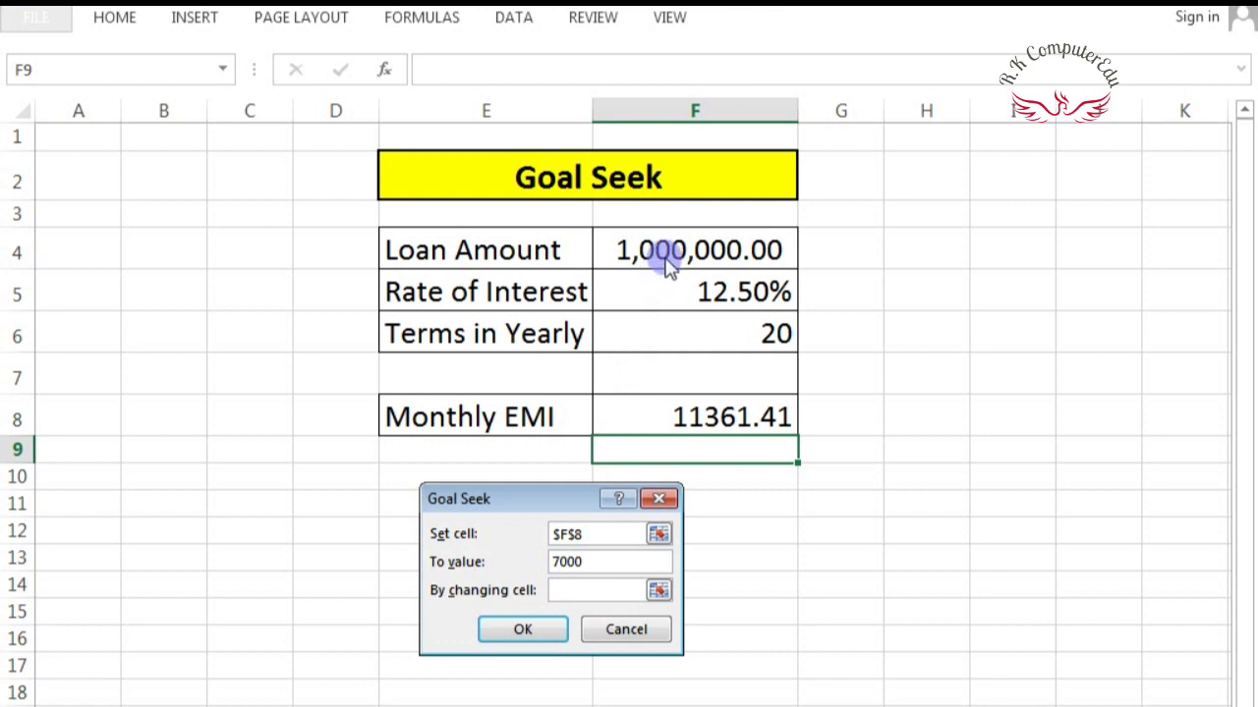
{"action": "left_click", "coordinate": [570, 591]}
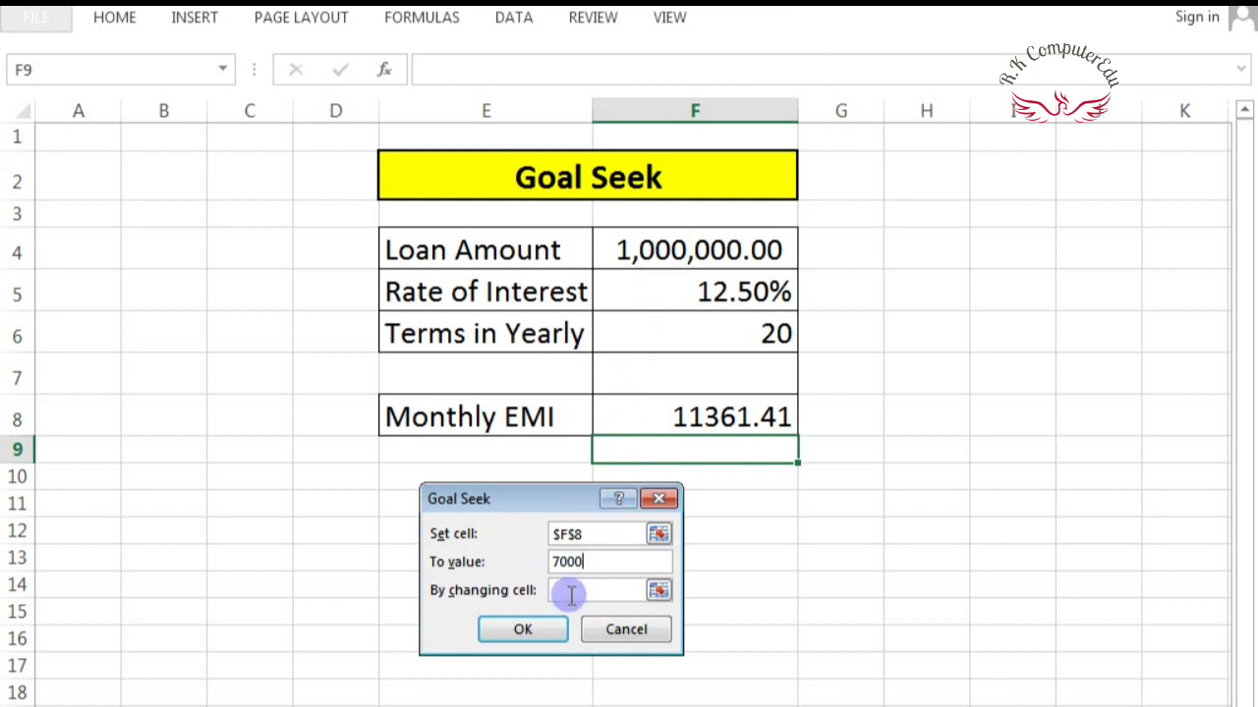
{"action": "left_click", "coordinate": [692, 241]}
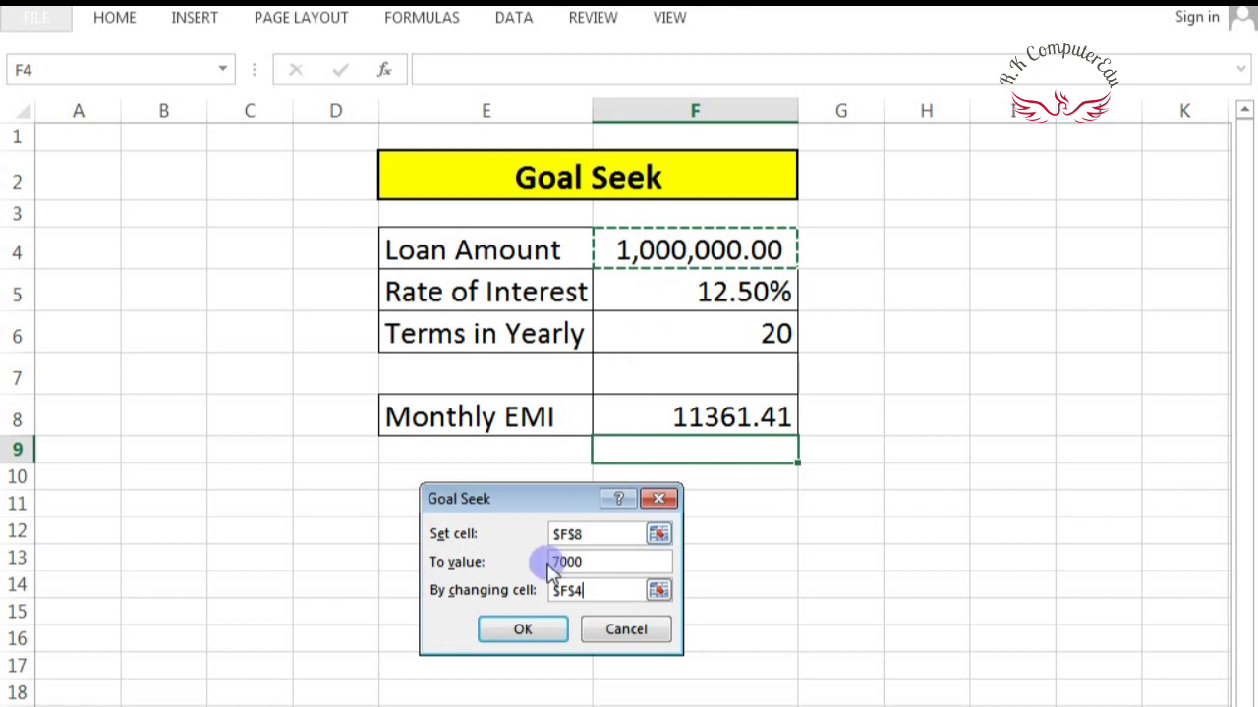
{"action": "left_click", "coordinate": [536, 630]}
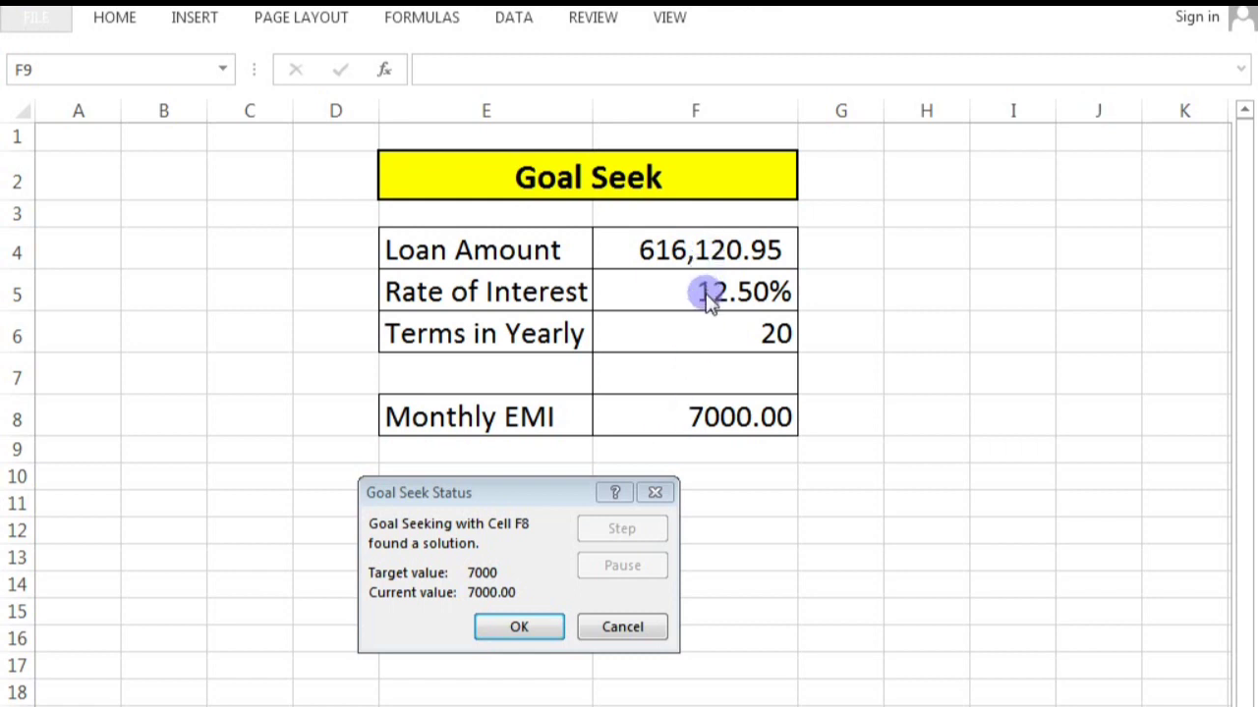
{"action": "key", "text": "Escape"}
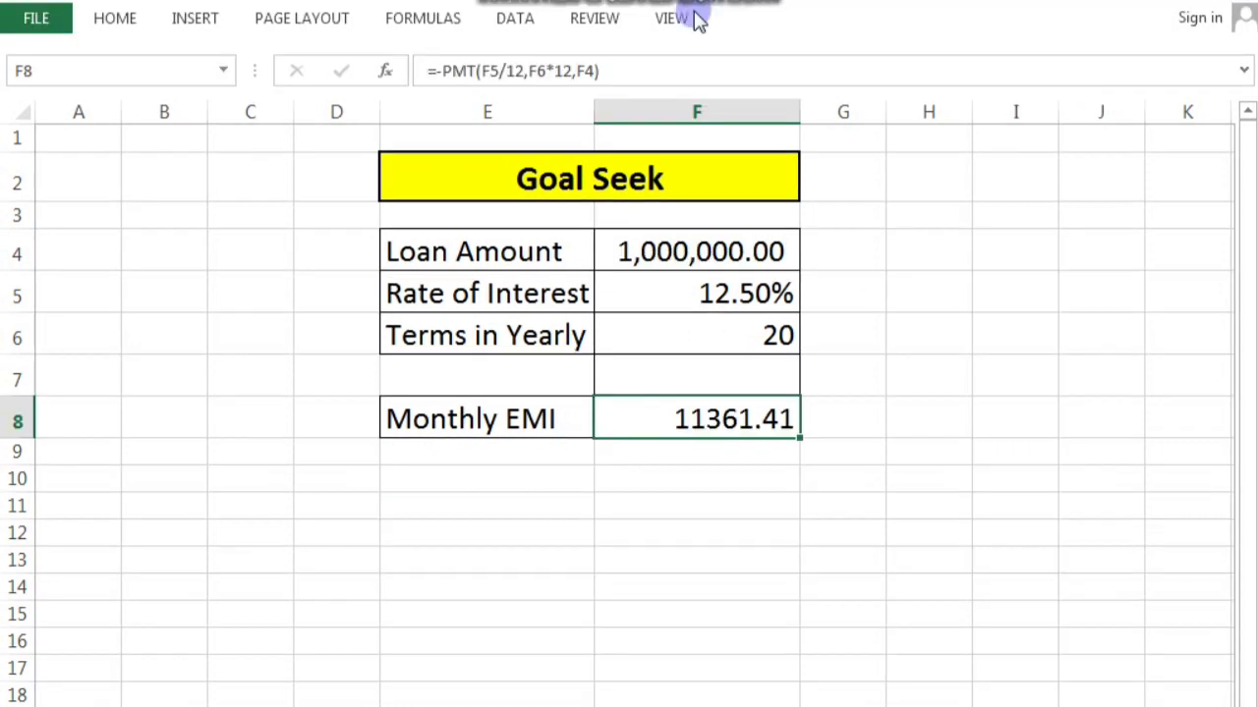
Reopen Goal Seek with the interest rate cell F5 selected and place its dialog beneath the Monthly EMI row.
{"action": "left_click", "coordinate": [698, 291]}
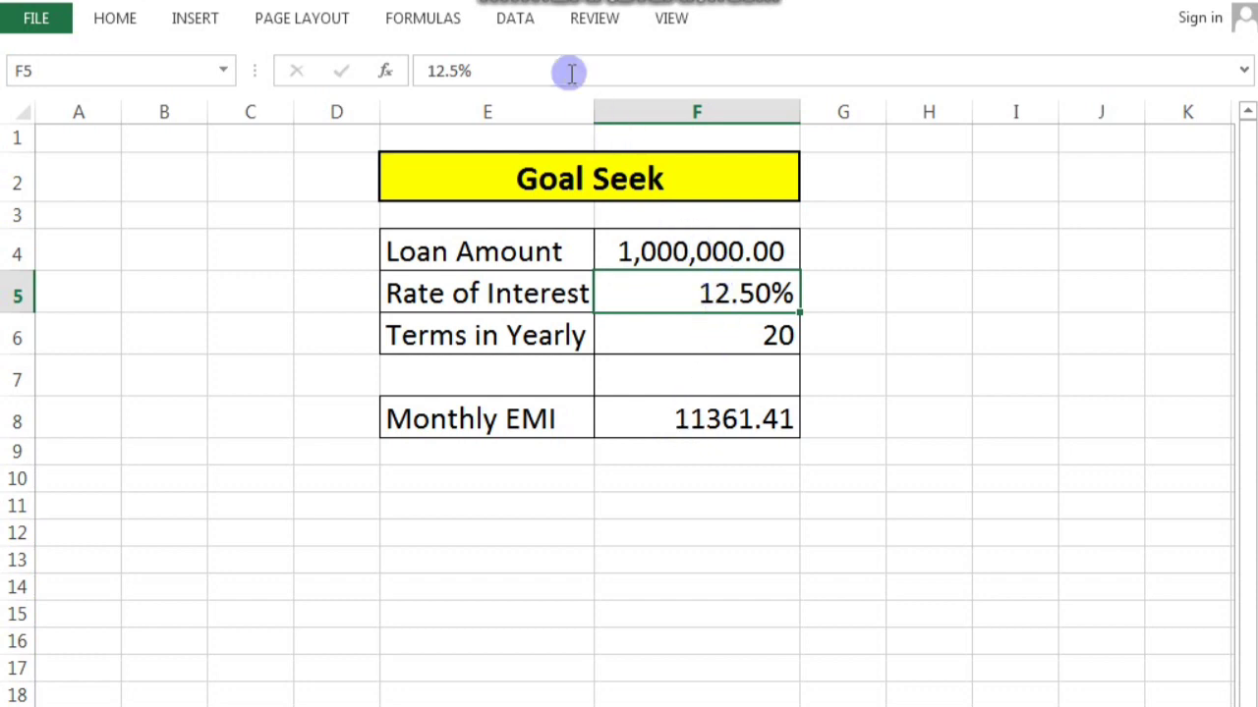
{"action": "left_click", "coordinate": [520, 21]}
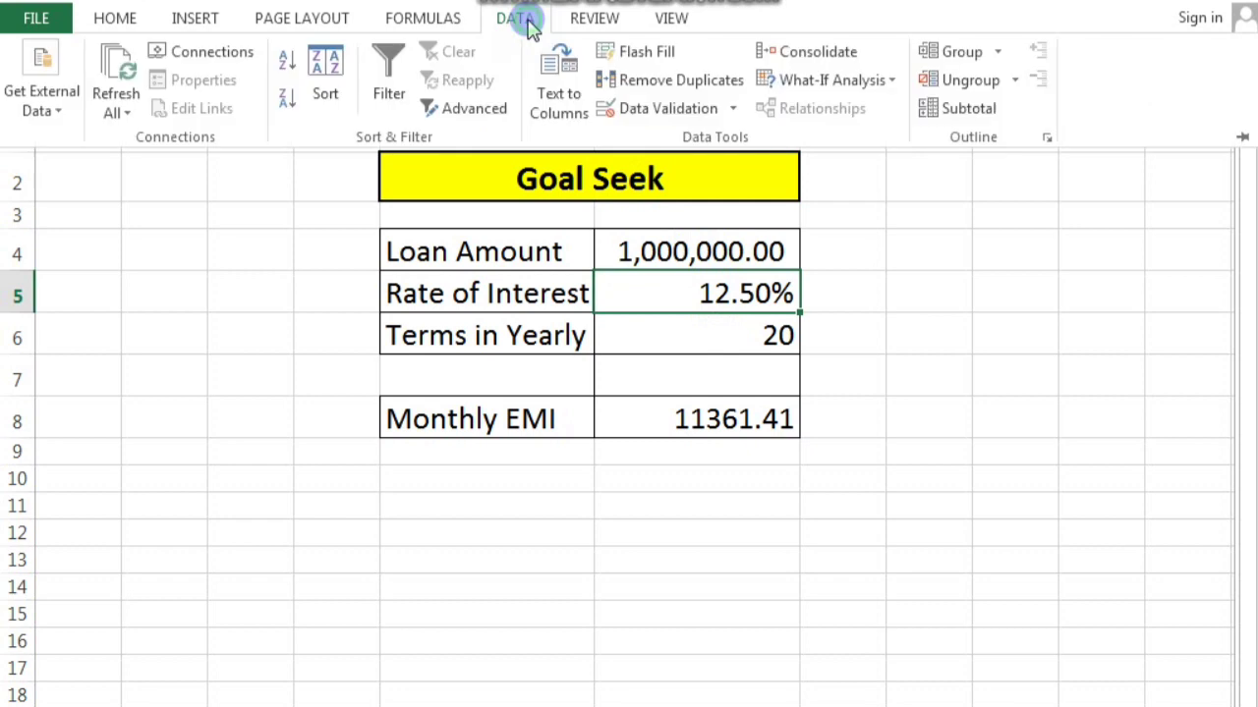
{"action": "left_click", "coordinate": [898, 82]}
{"action": "left_click", "coordinate": [836, 140]}
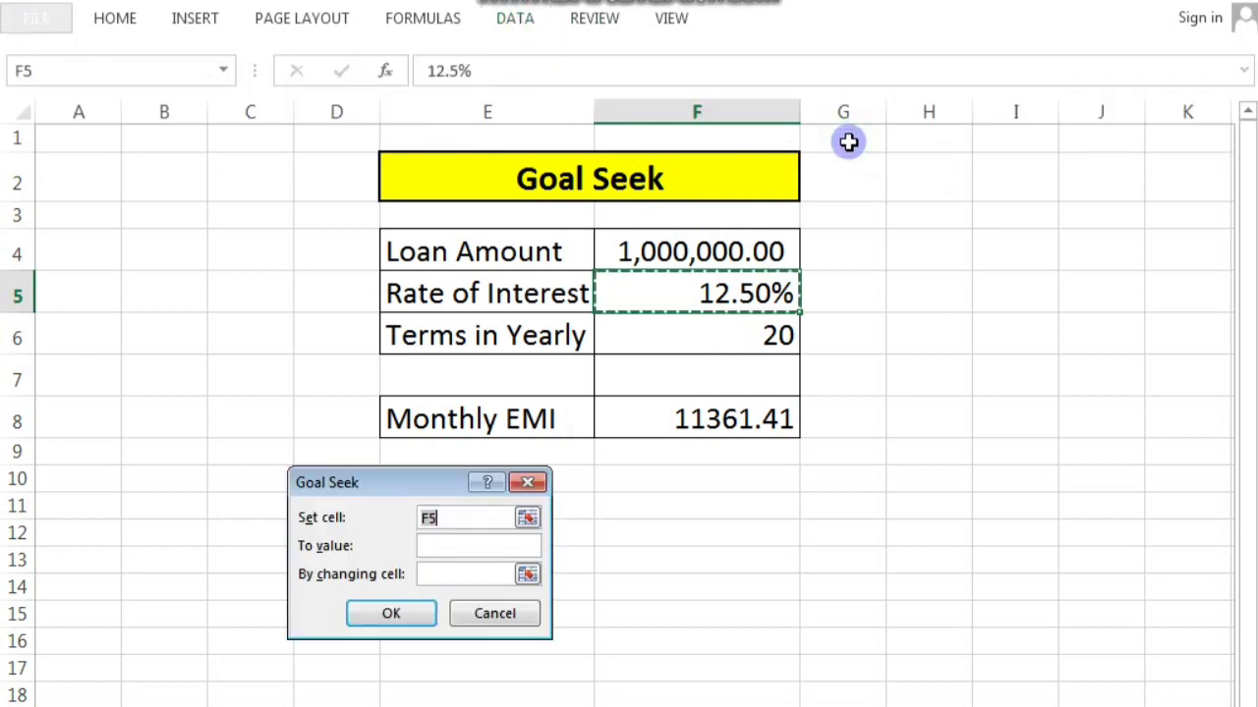
{"action": "left_click", "coordinate": [437, 497]}
{"action": "left_click_drag", "start_coordinate": [437, 499], "coordinate": [553, 513]}
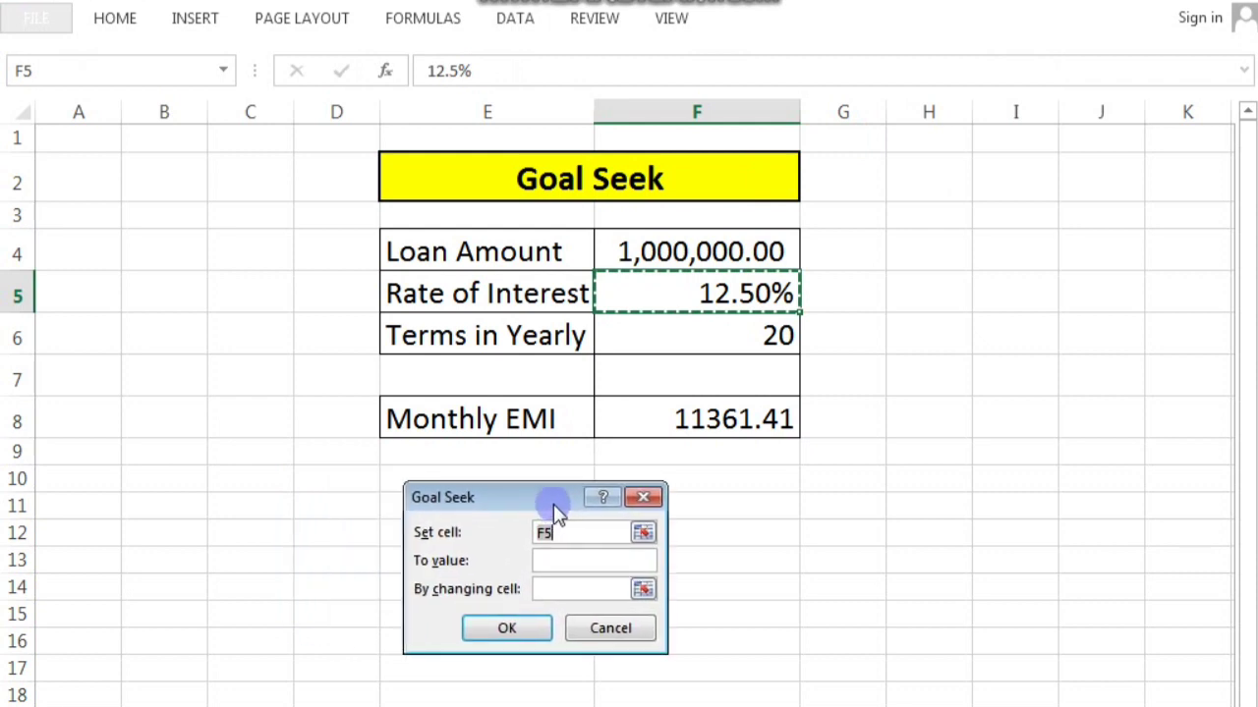
Run Goal Seek on the Monthly EMI in F8 with target value 10000 by changing the rate of interest in F5.
{"action": "left_click", "coordinate": [623, 420]}
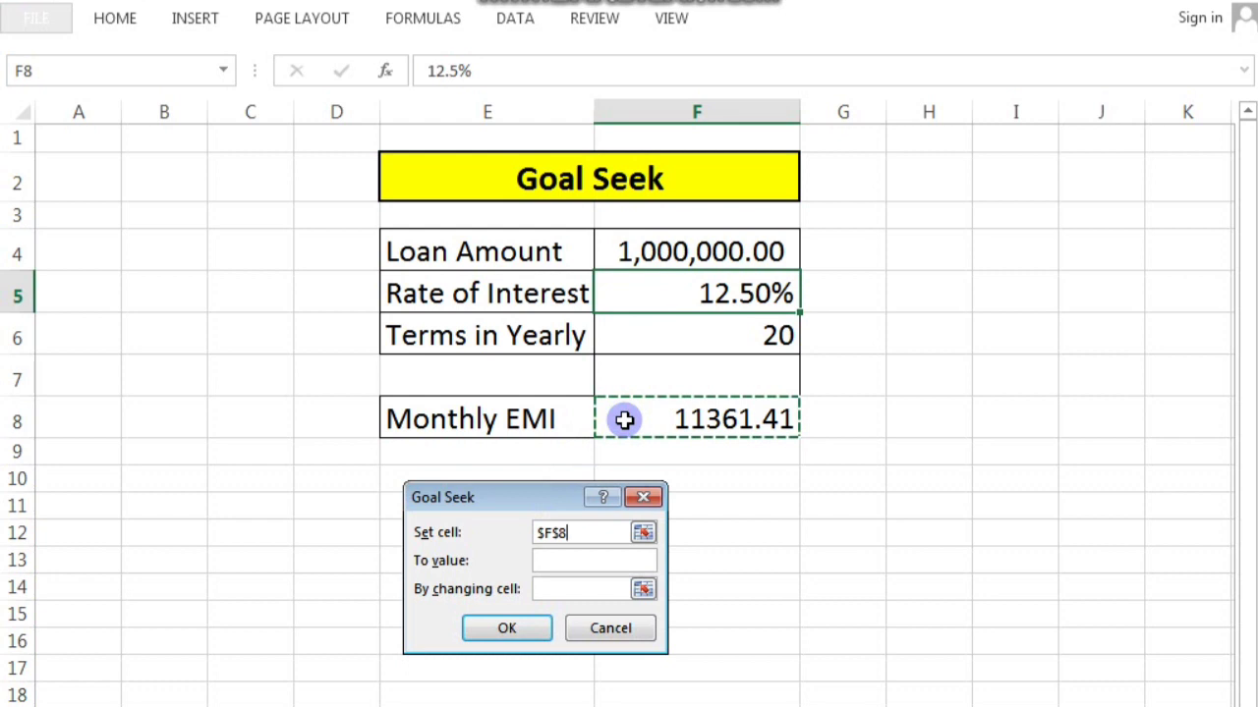
{"action": "left_click", "coordinate": [558, 570]}
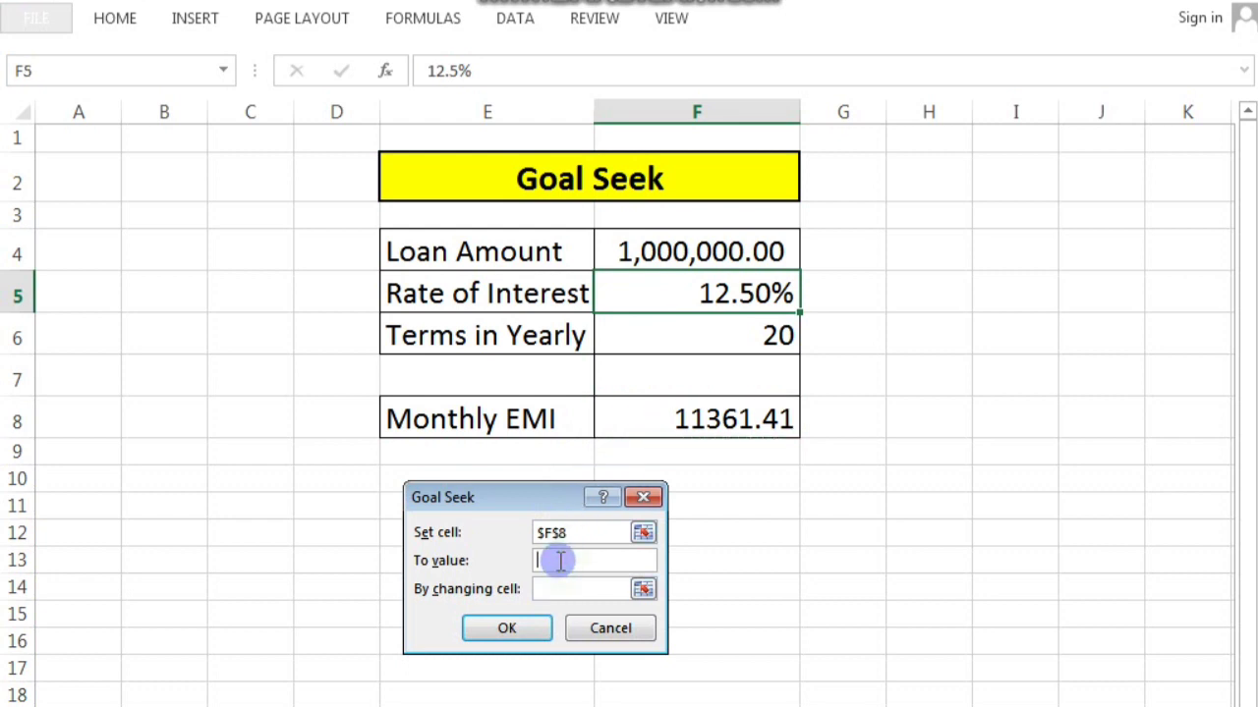
{"action": "type", "text": "10000"}
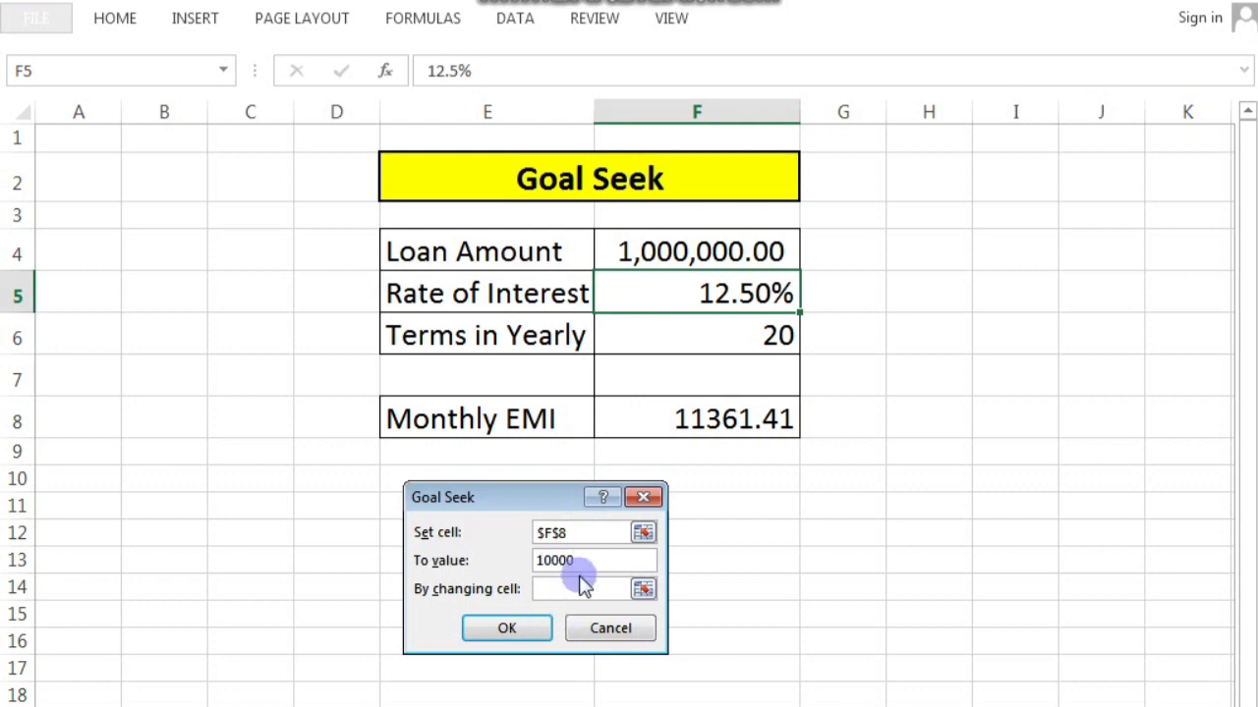
{"action": "left_click", "coordinate": [555, 591]}
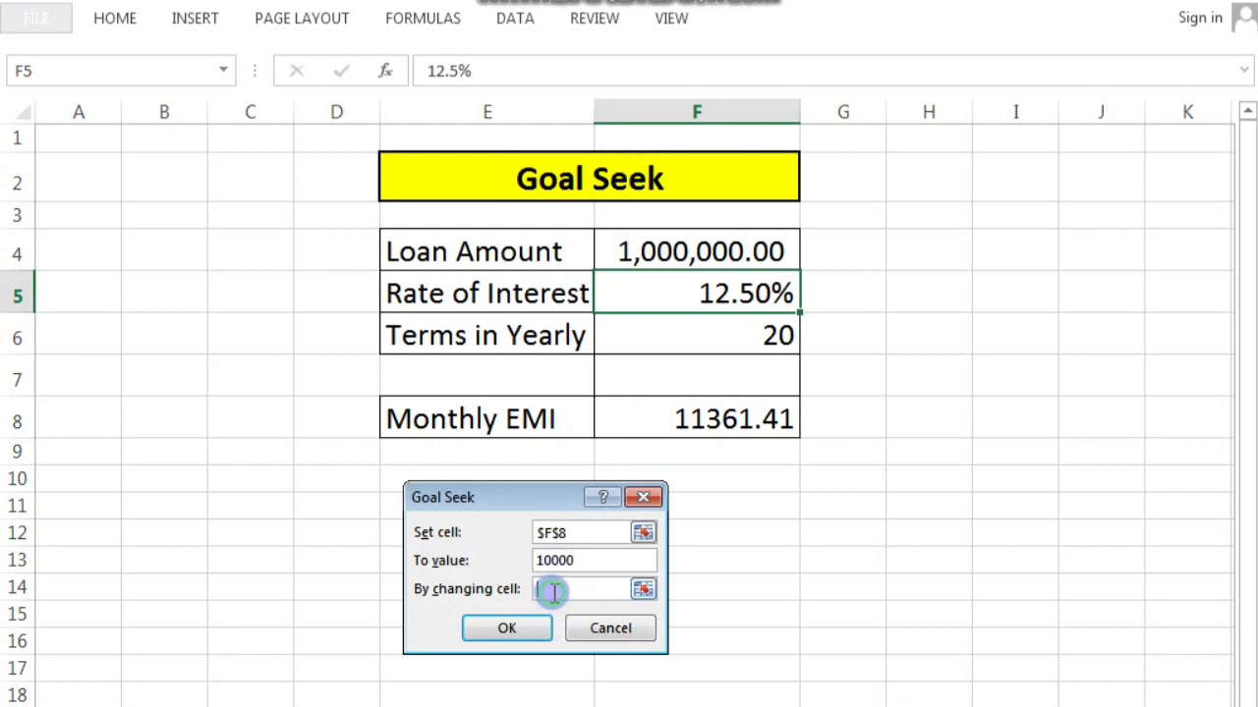
{"action": "left_click", "coordinate": [686, 298]}
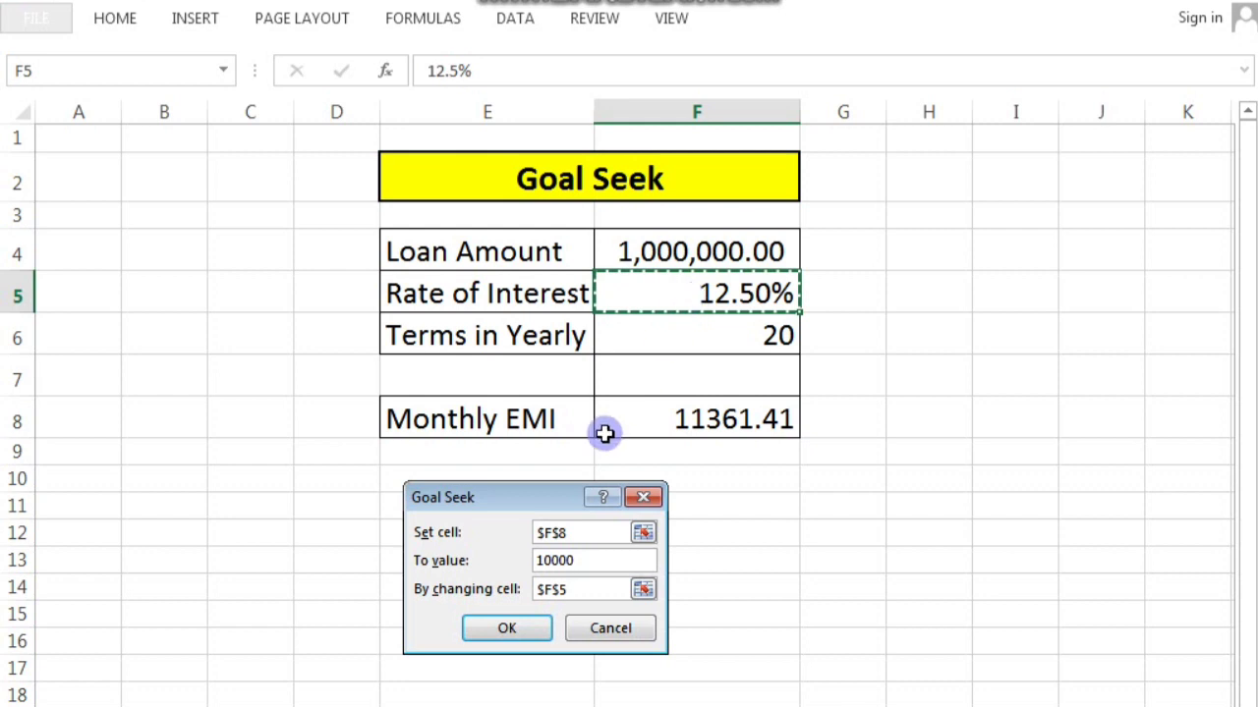
{"action": "left_click", "coordinate": [510, 626]}
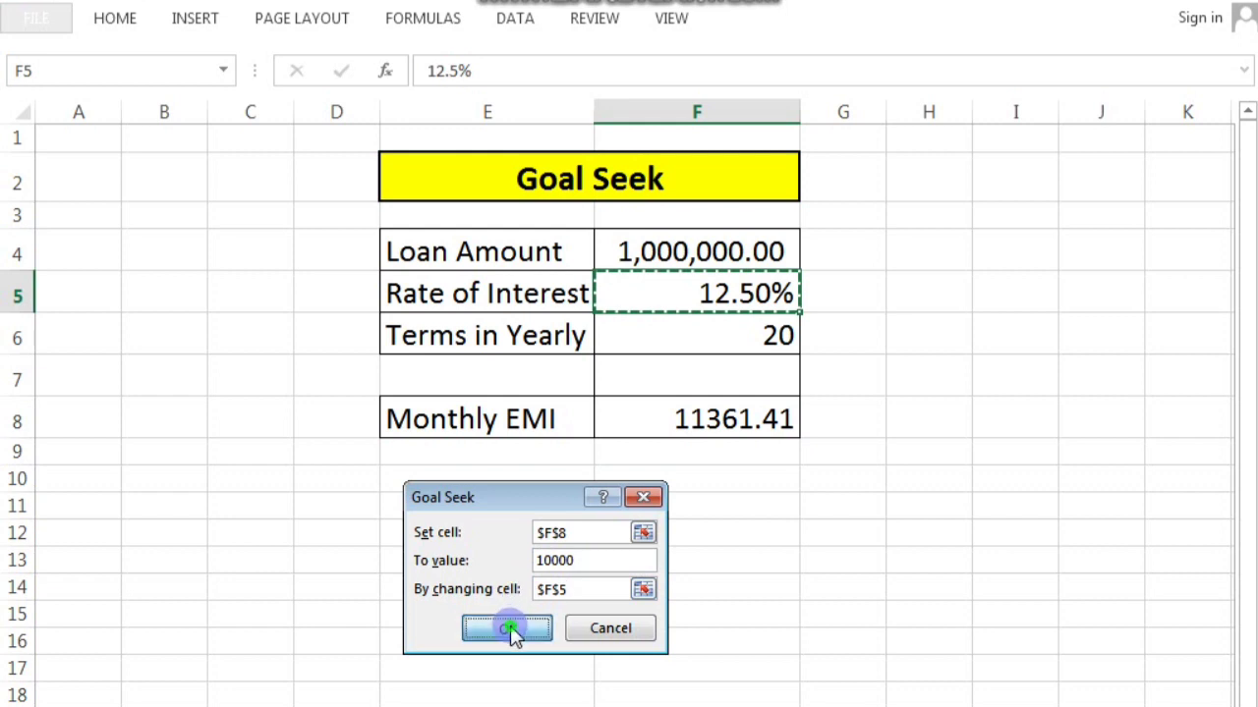